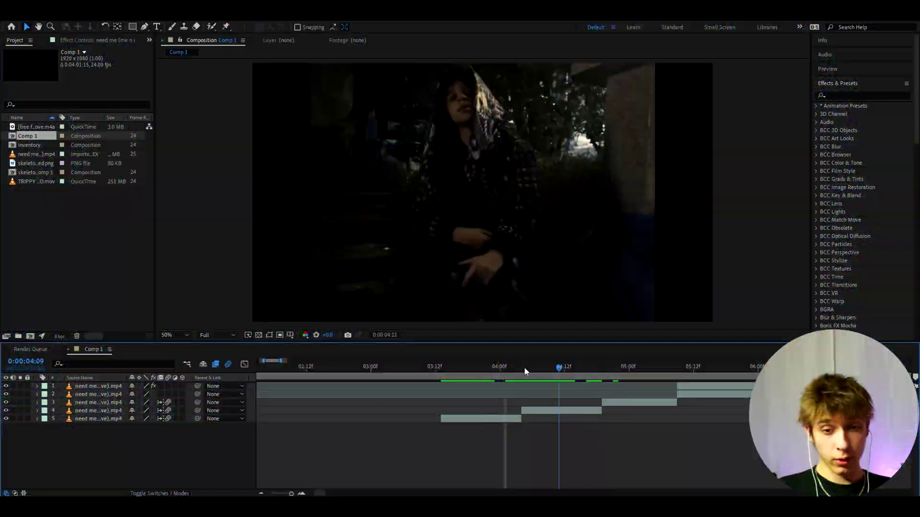
Duplicate the lowest clip layer in Comp 1, leaving the upper copy visible
click(490, 417)
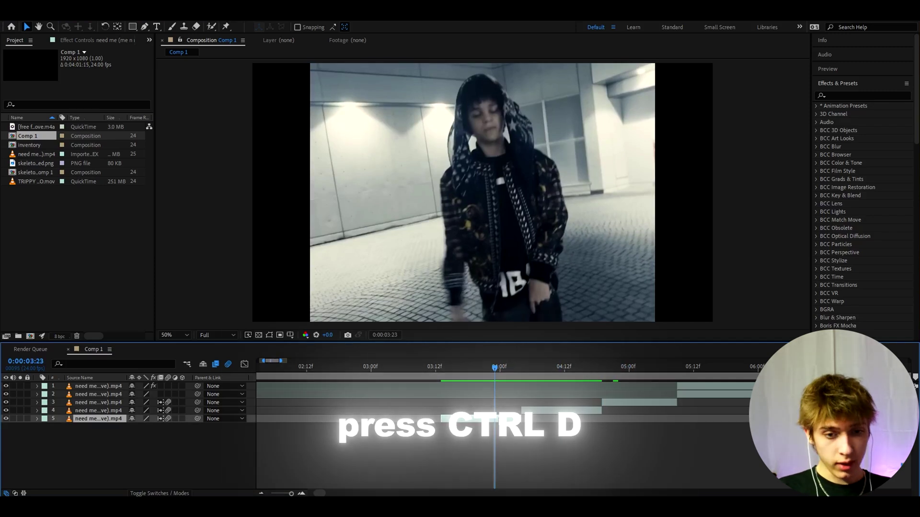
key(ctrl+d)
key(Page_Up)
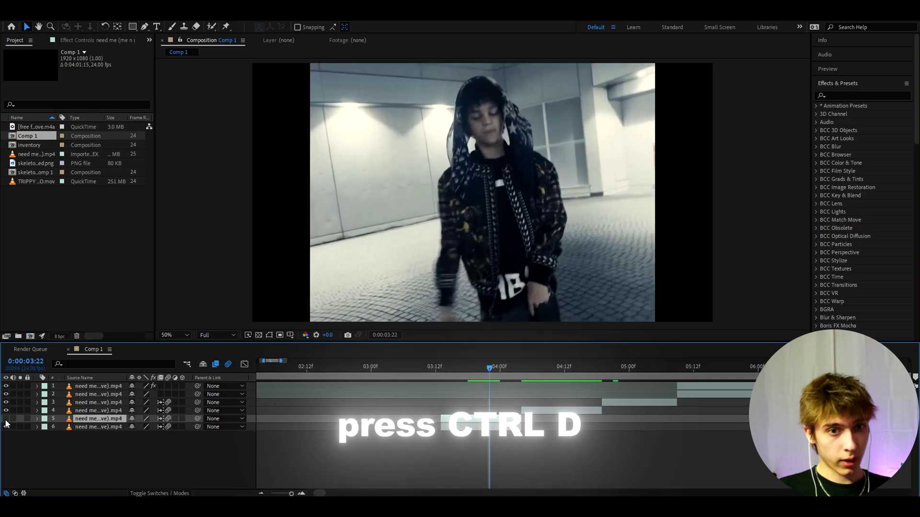
click(6, 420)
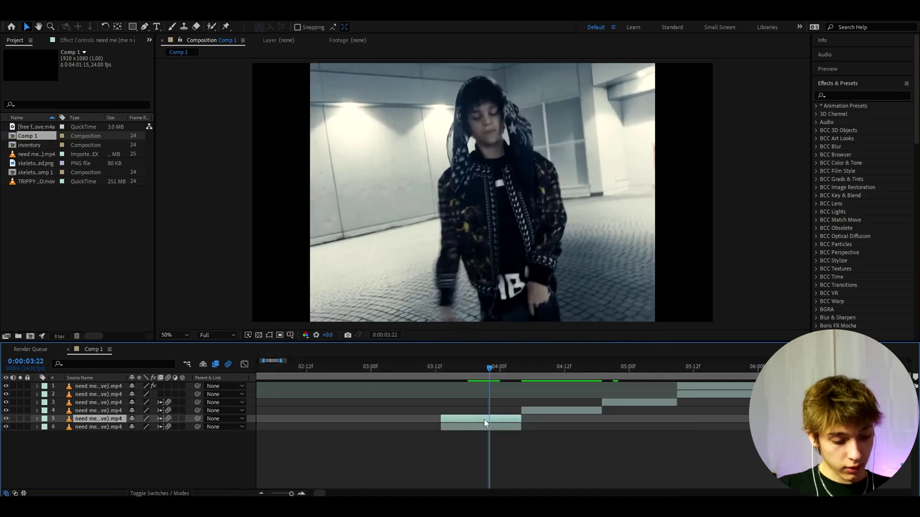
Apply the Displacer Pro effect to the upper copy of the clip and set its Translate Y to 599%
key(ctrl+space)
text(dis)
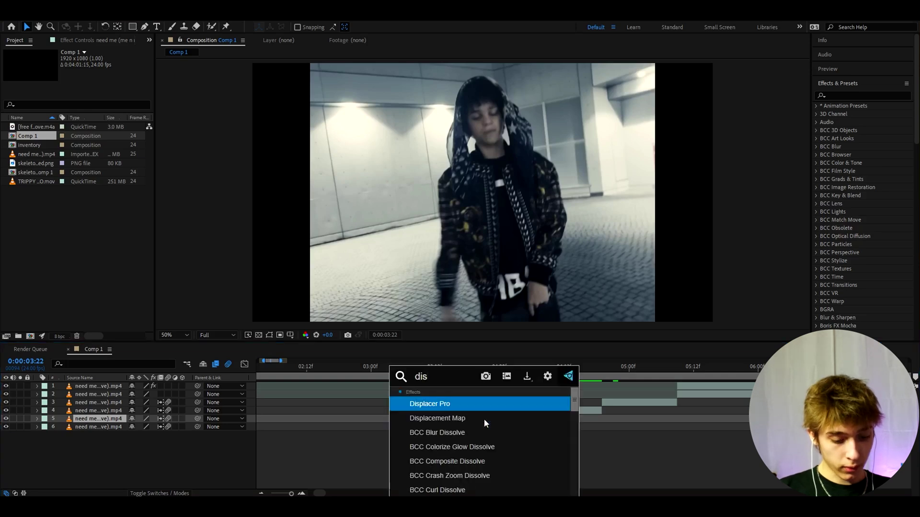
key(Return)
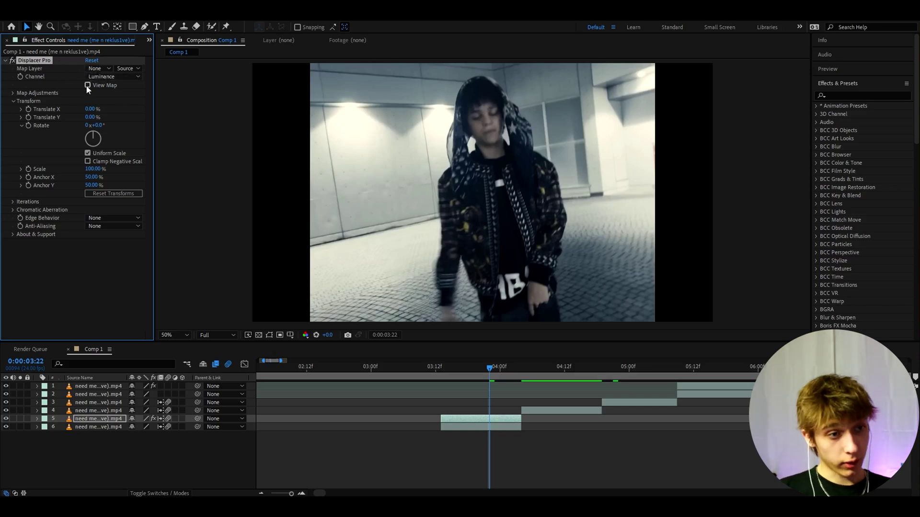
click(89, 118)
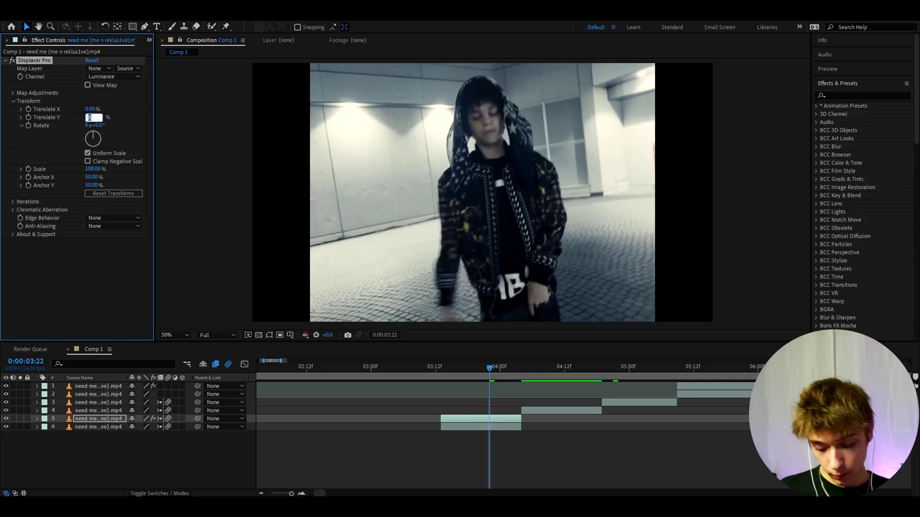
key(Return)
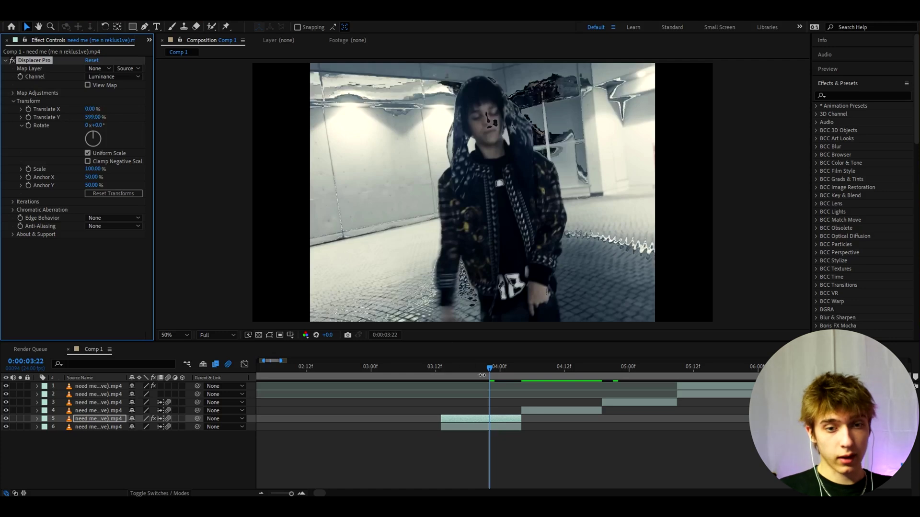
drag(499, 375, 477, 376)
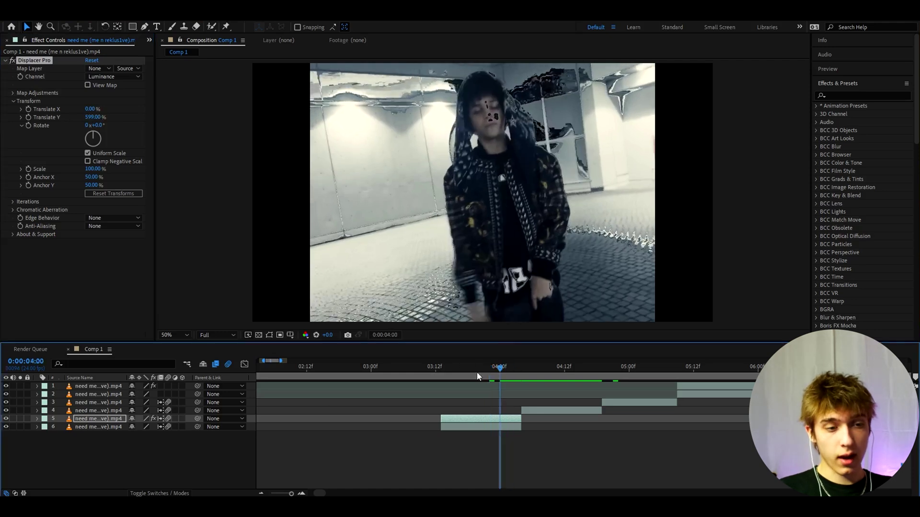
Temporarily hide the original clip layer beneath the copy to inspect the displaced layer on its own
click(6, 427)
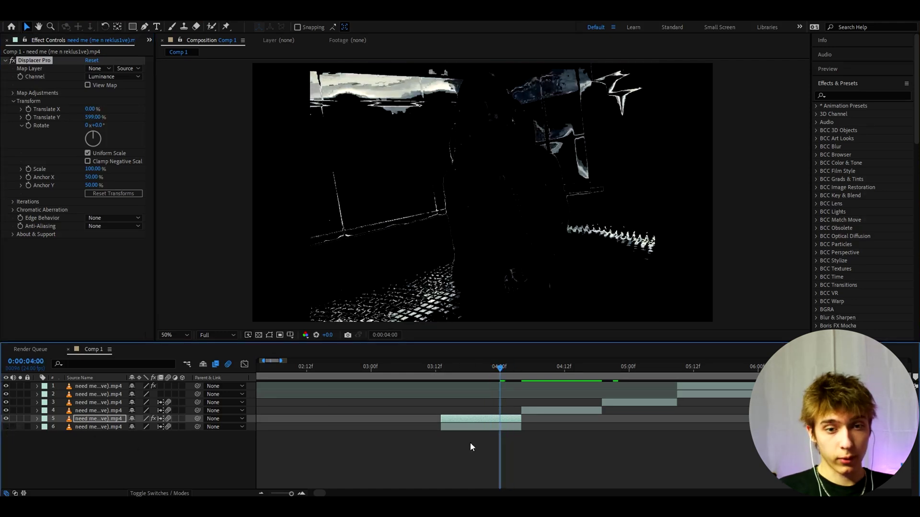
mouse_move(504, 375)
mouse_down()
mouse_move(440, 375)
mouse_move(505, 371)
mouse_up()
click(451, 428)
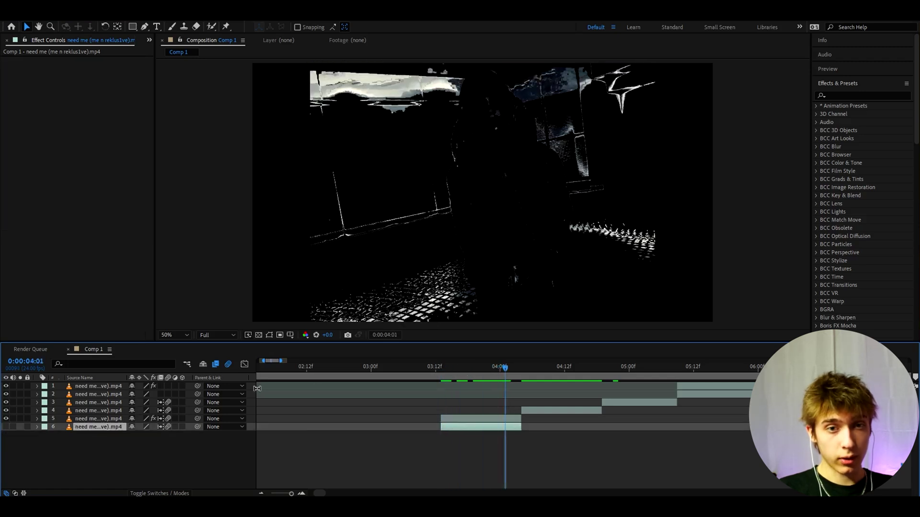
click(6, 426)
Set the Displacer Pro channel on the duplicated clip to Hue and preview the clip
click(98, 418)
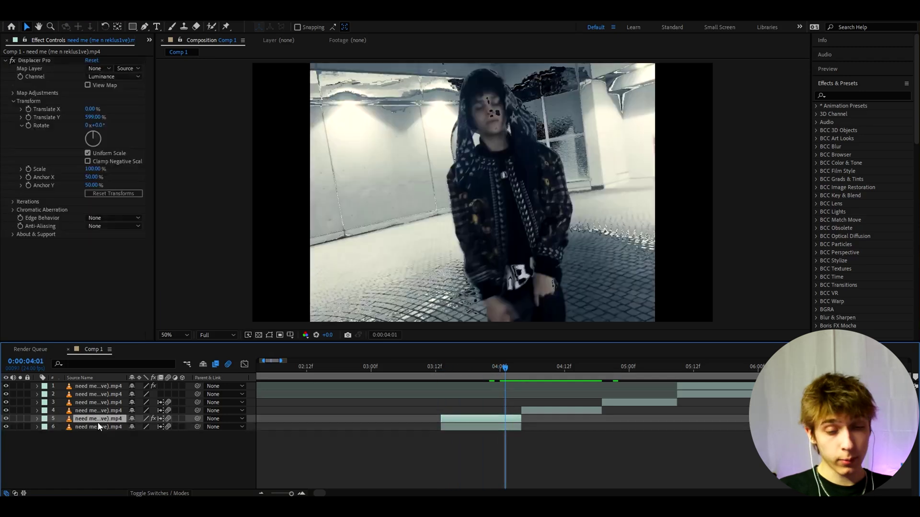
click(106, 77)
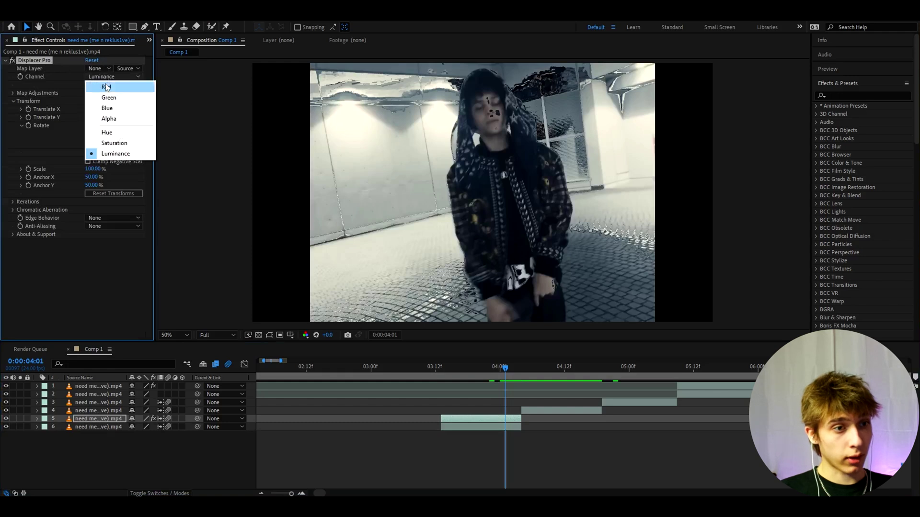
click(112, 134)
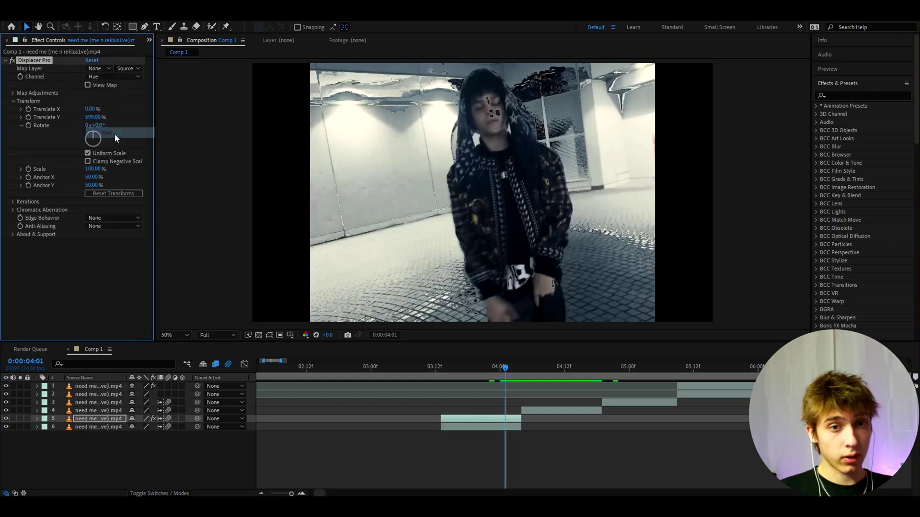
drag(505, 371, 457, 367)
key(space)
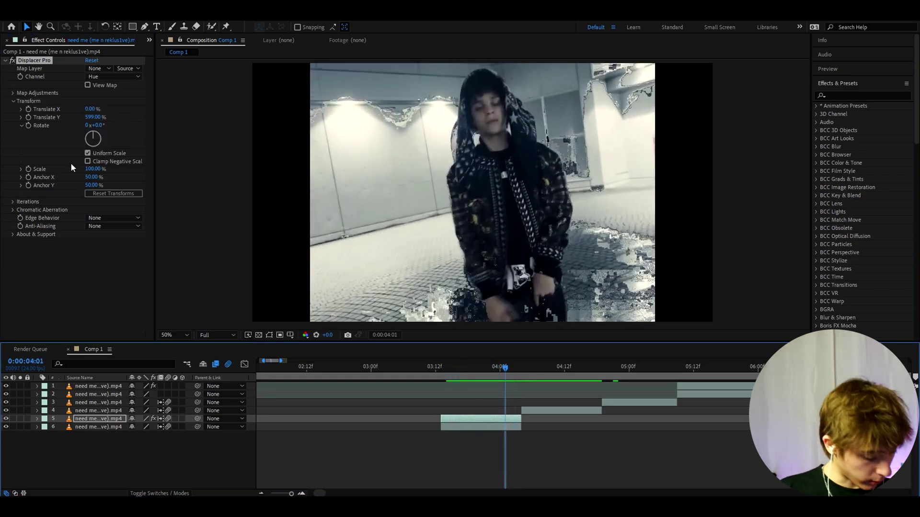
Set Displacer Pro's Scale to -22% and Rotate to 105° on the duplicated clip
click(93, 169)
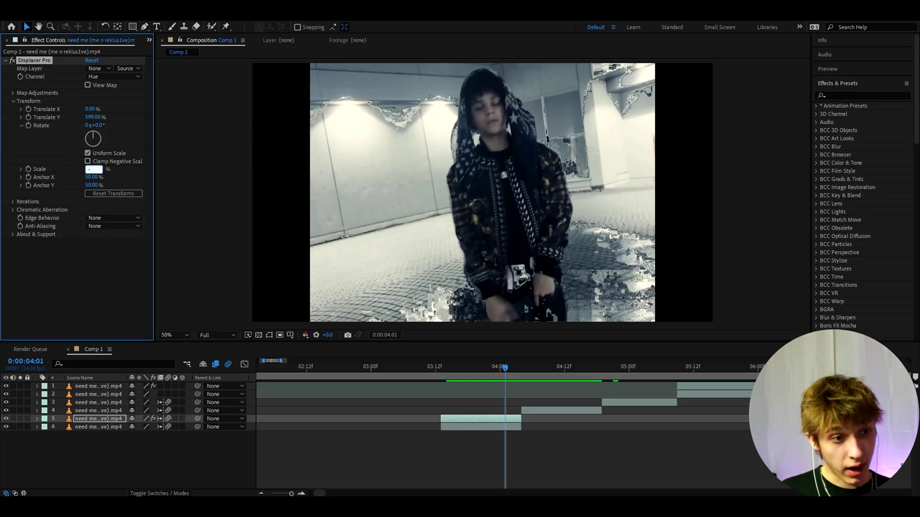
mouse_move(499, 367)
mouse_down()
mouse_move(447, 368)
mouse_move(506, 374)
mouse_up()
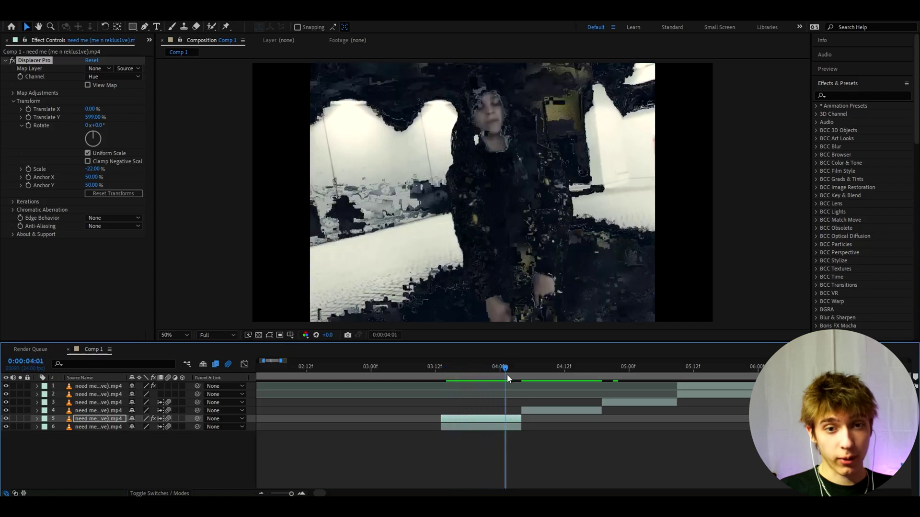
click(487, 416)
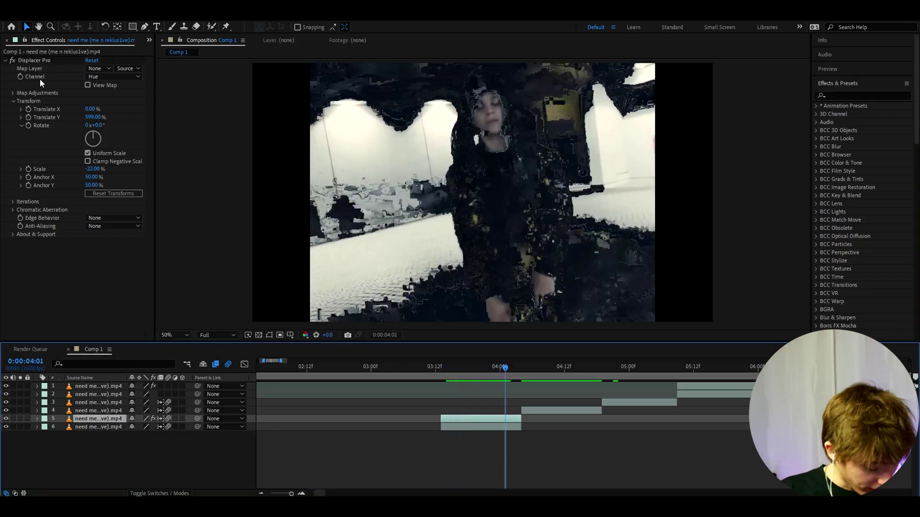
drag(95, 125, 206, 133)
click(102, 125)
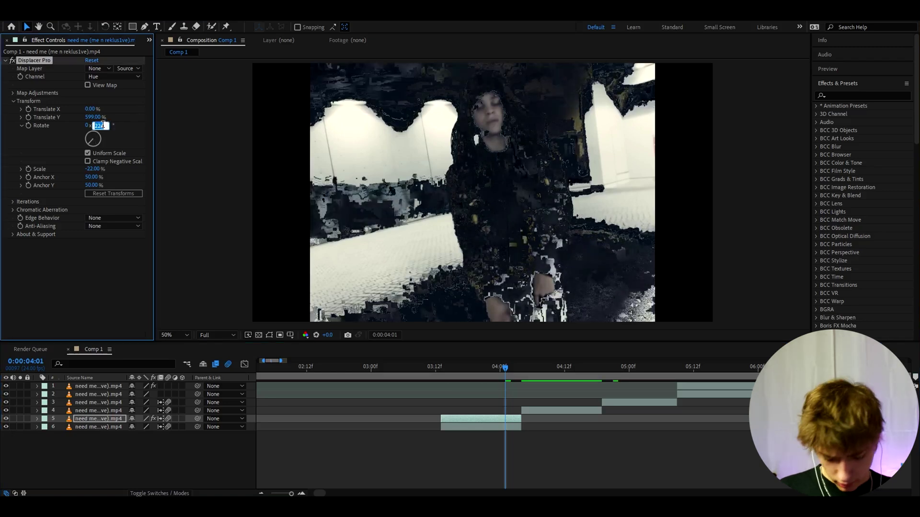
text(105)
key(Return)
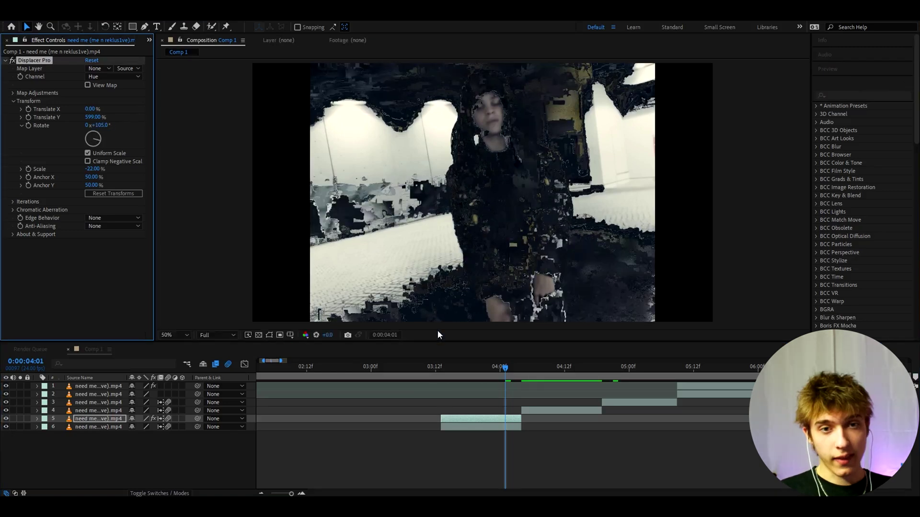
Apply the S_DistortChroma effect to the duplicated clip layer
click(499, 417)
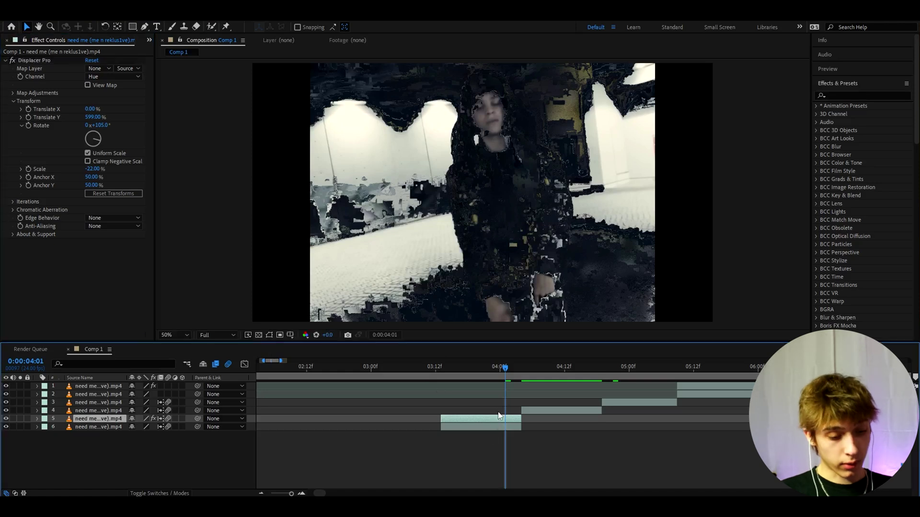
key(ctrl+space)
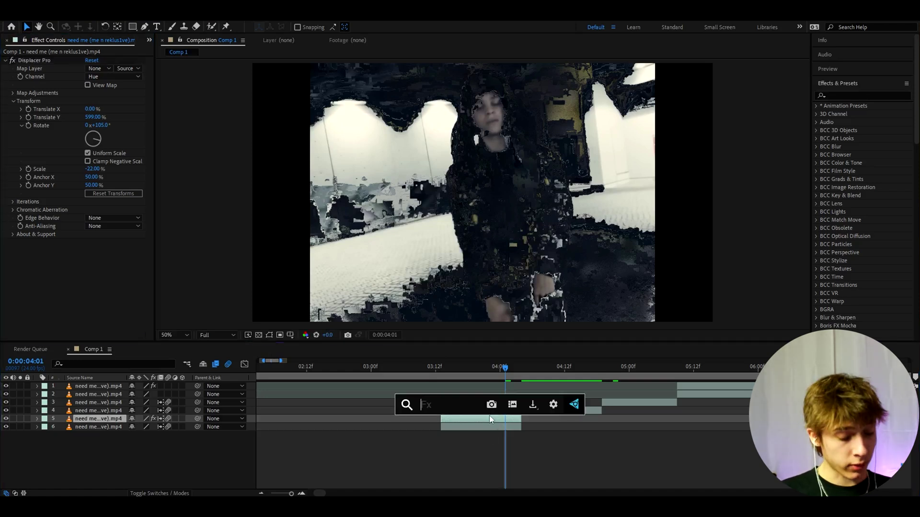
text(s_dist)
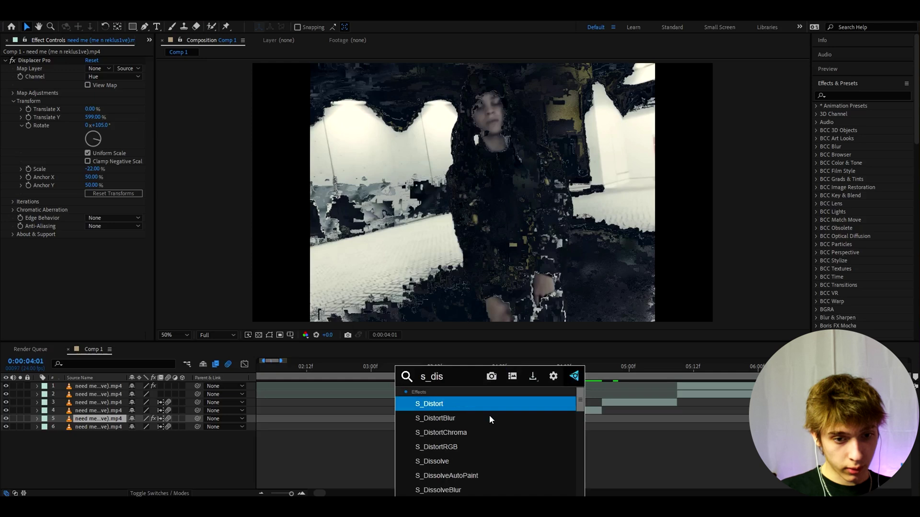
click(446, 436)
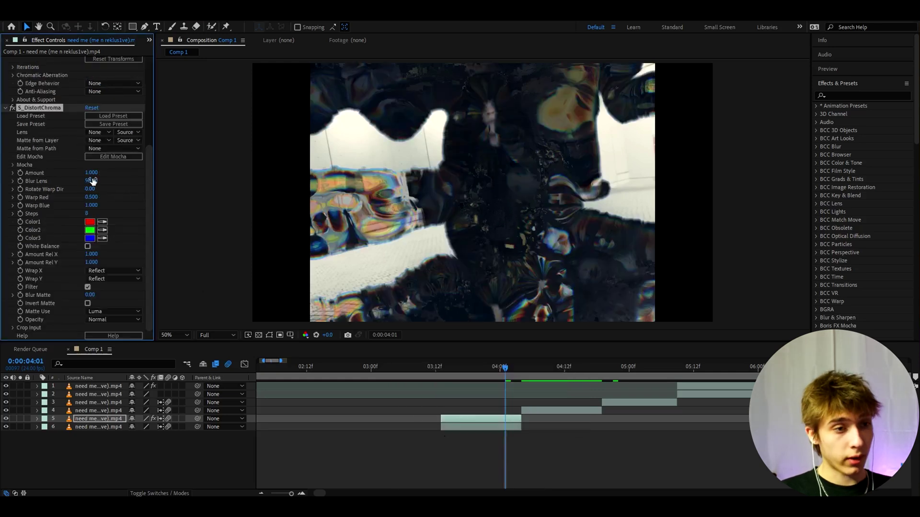
scroll(68, 185, up, 4)
scroll(62, 206, down, 4)
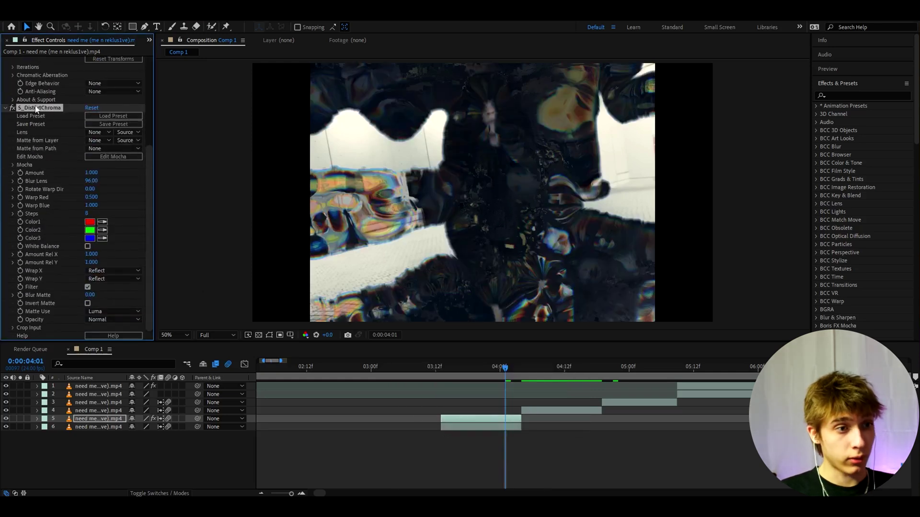
Set S_DistortChroma's Blur Lens to 2300 and Amount to -0.040
click(91, 182)
text(23)
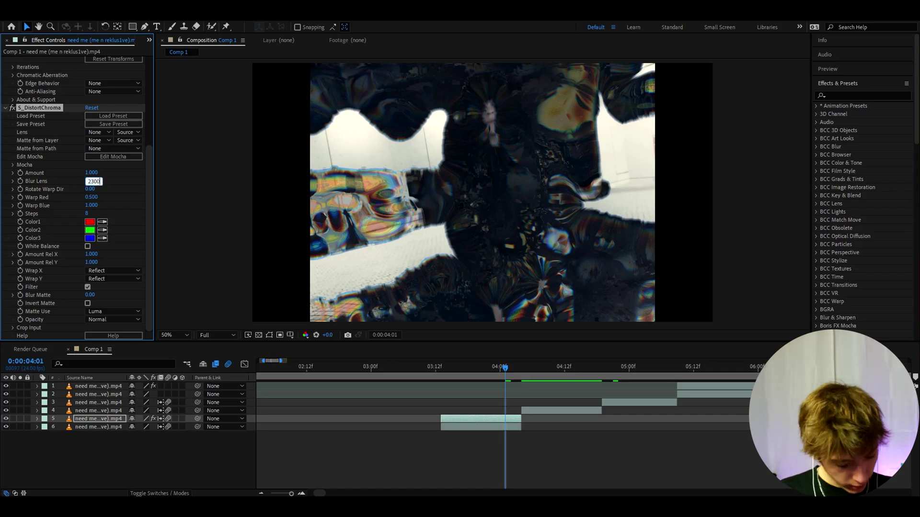
key(Return)
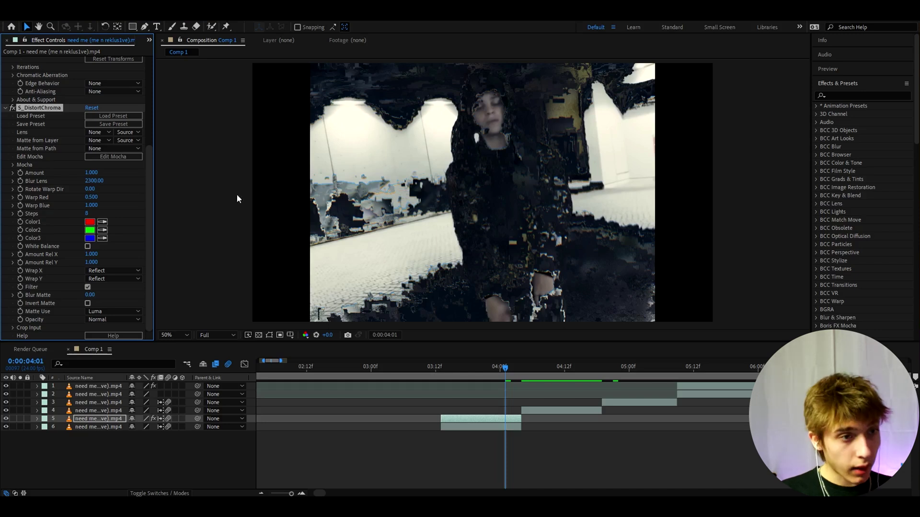
click(92, 173)
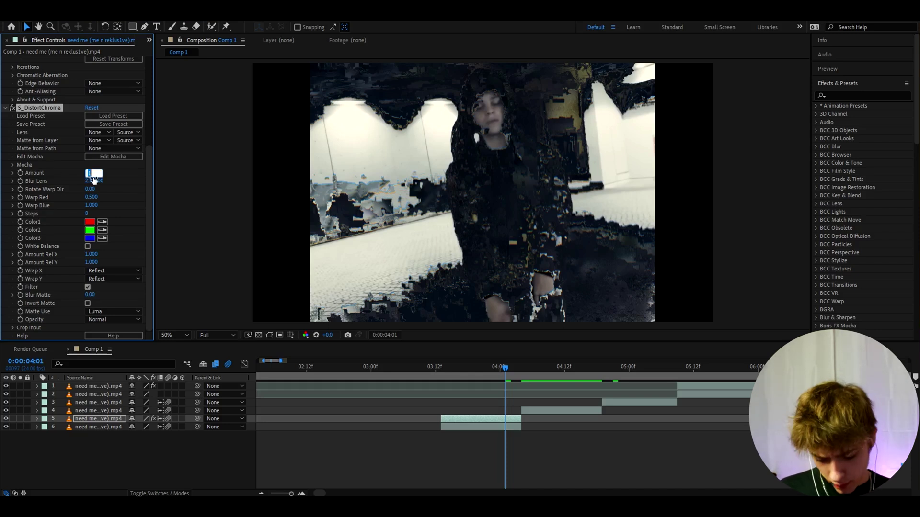
key(BackSpace)
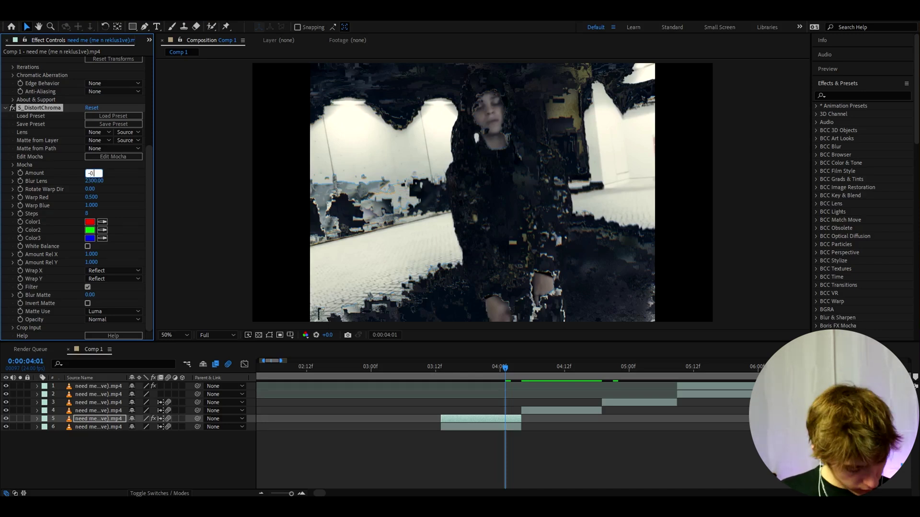
text(-0.040)
key(Return)
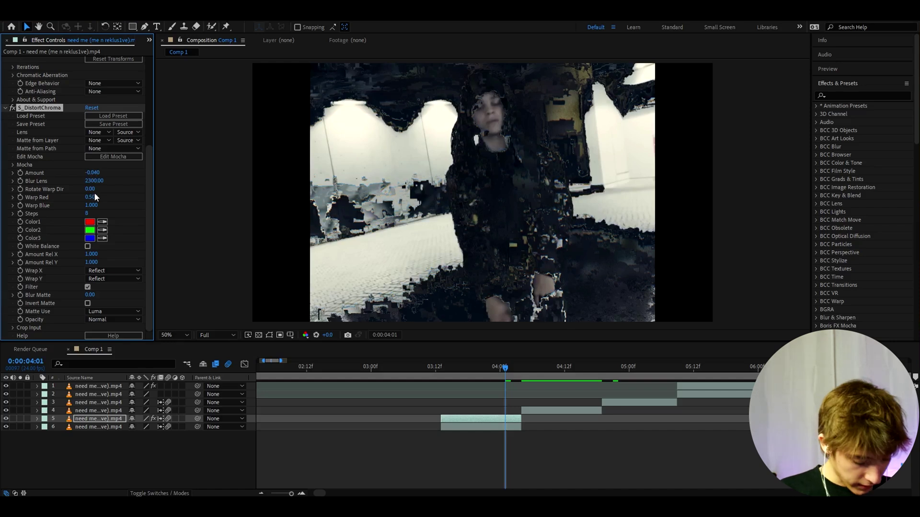
Add the expression wiggle(40, 0.25) to S_DistortChroma's Amount property
alt+click(22, 174)
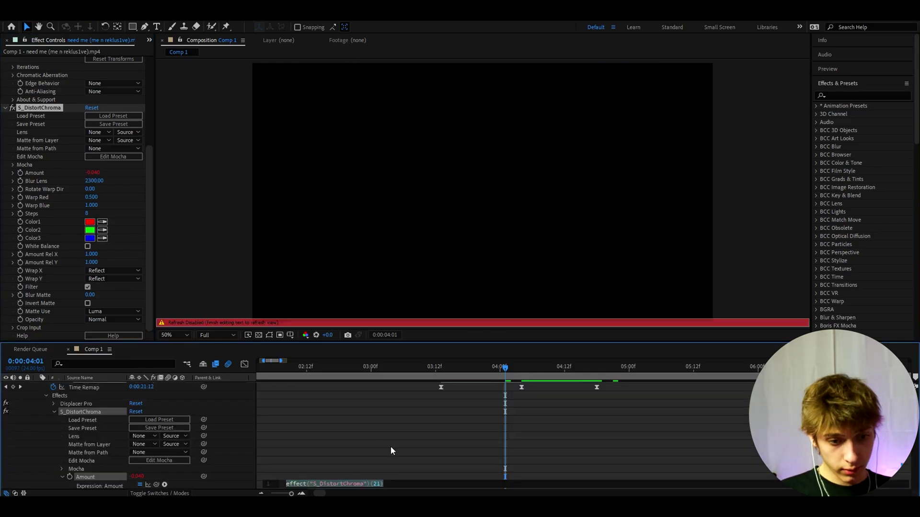
text(wiggle())
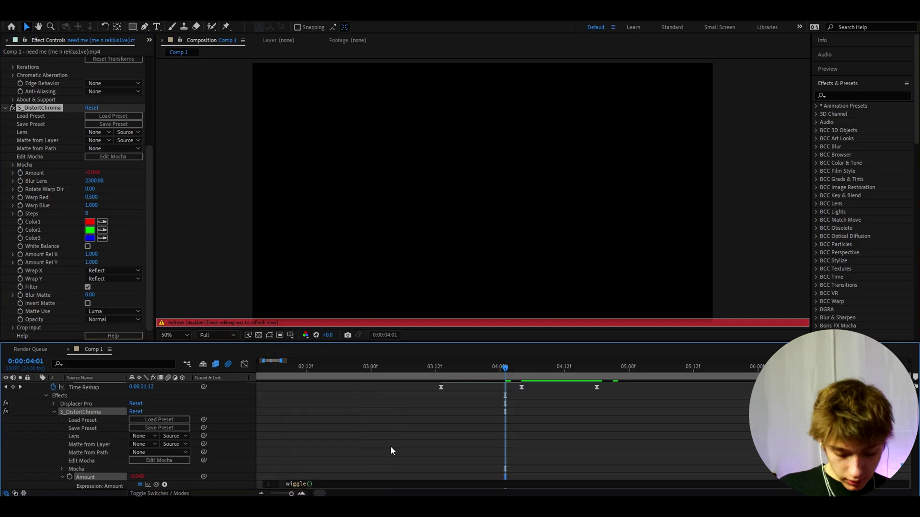
text(40)
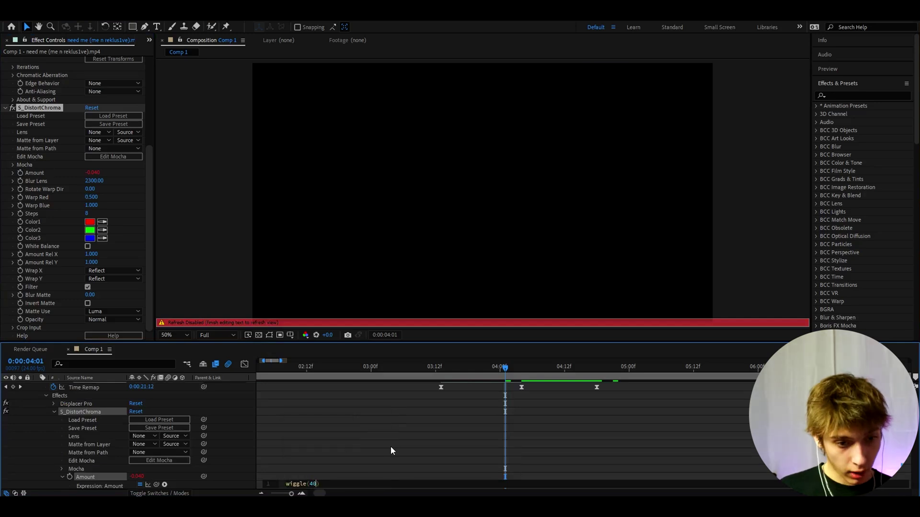
text(, 0)
text(.25)
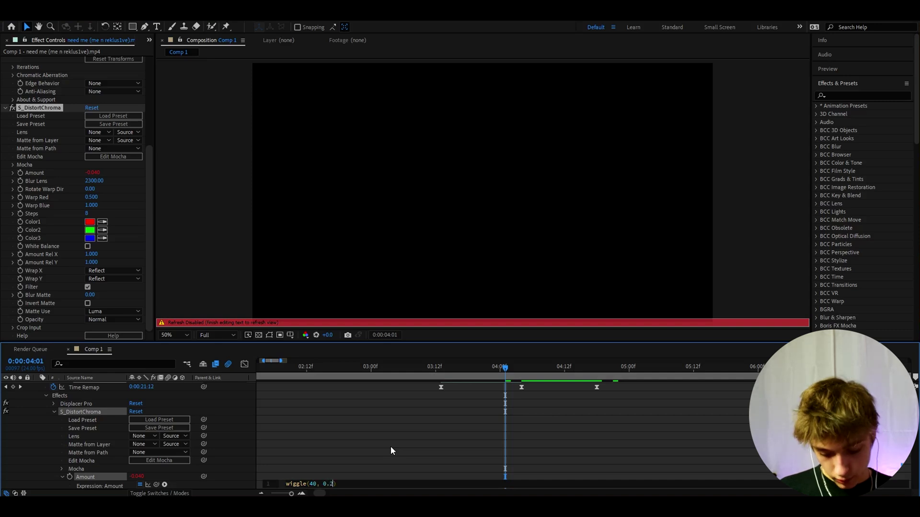
click(371, 469)
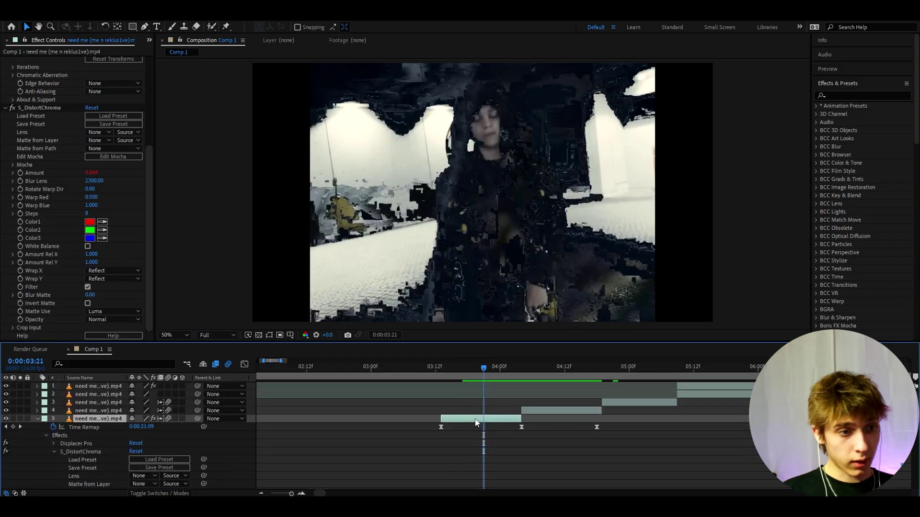
Apply the S_Flicker effect to the duplicated clip layer and set its Amplitude to 0.39
key(ctrl+space)
text(s_flick)
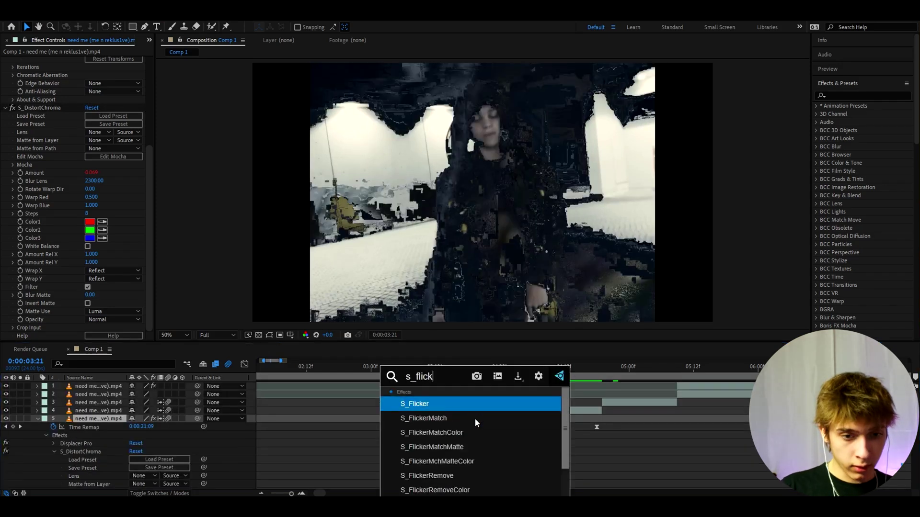
key(Return)
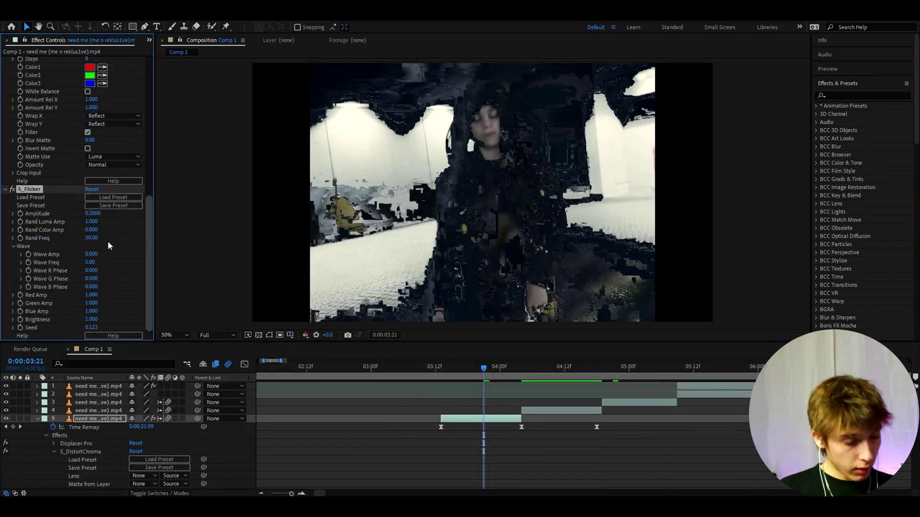
click(92, 214)
text(02)
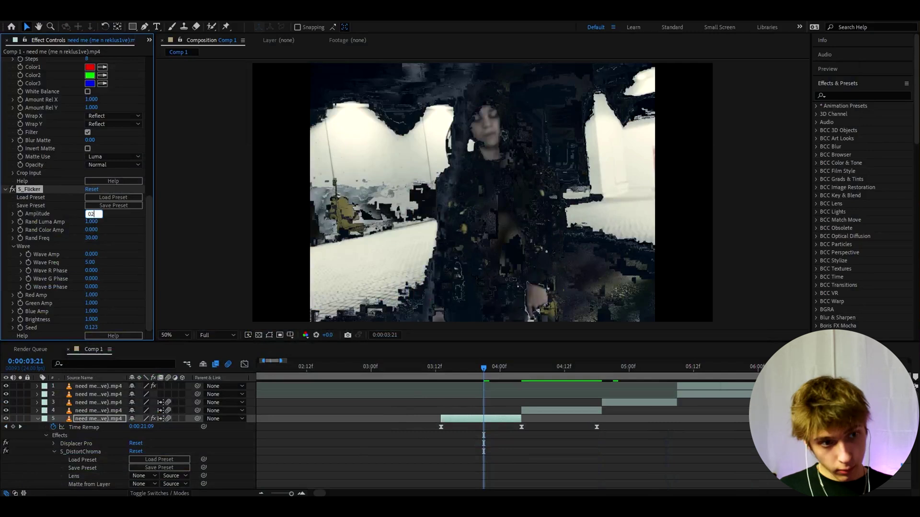
key(Return)
mouse_move(484, 368)
mouse_down()
mouse_move(519, 370)
mouse_move(470, 369)
mouse_move(481, 369)
mouse_up()
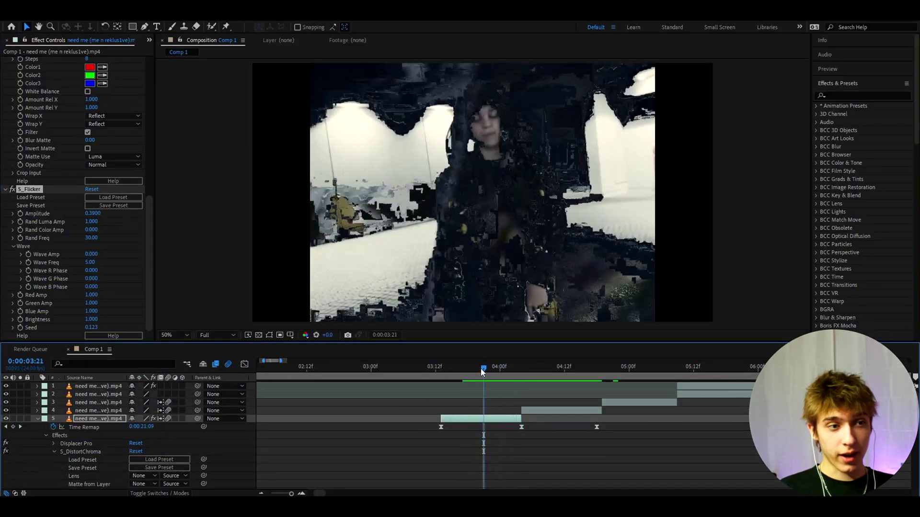
Apply the Deep Glow effect to the duplicated clip layer and expand its Input settings
key(ctrl+space)
text(deep)
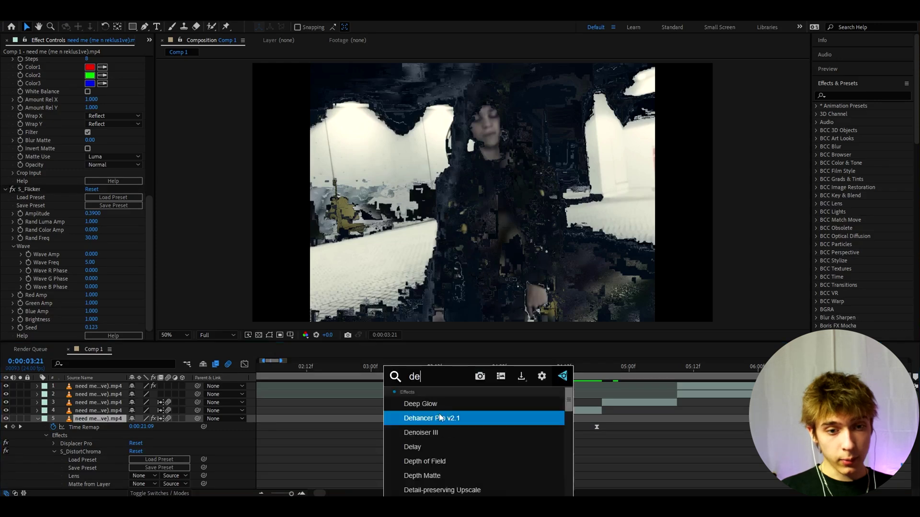
key(Return)
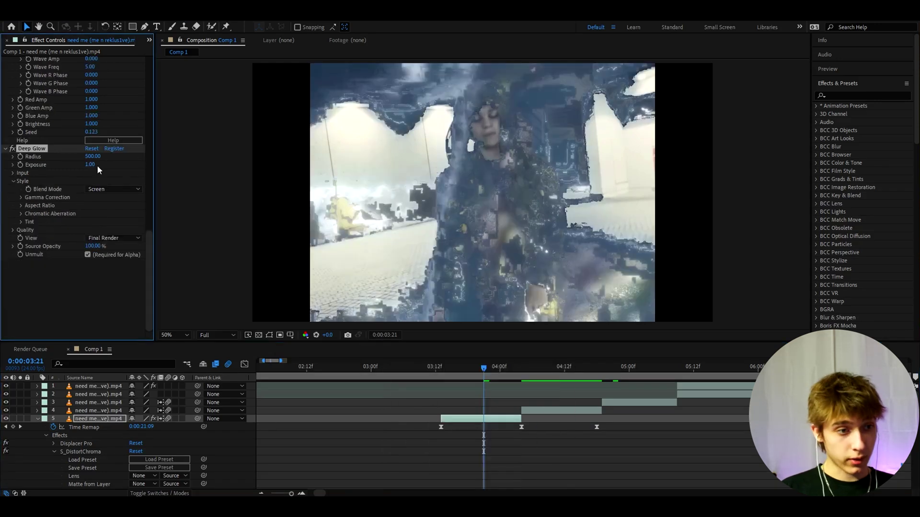
click(91, 165)
key(Escape)
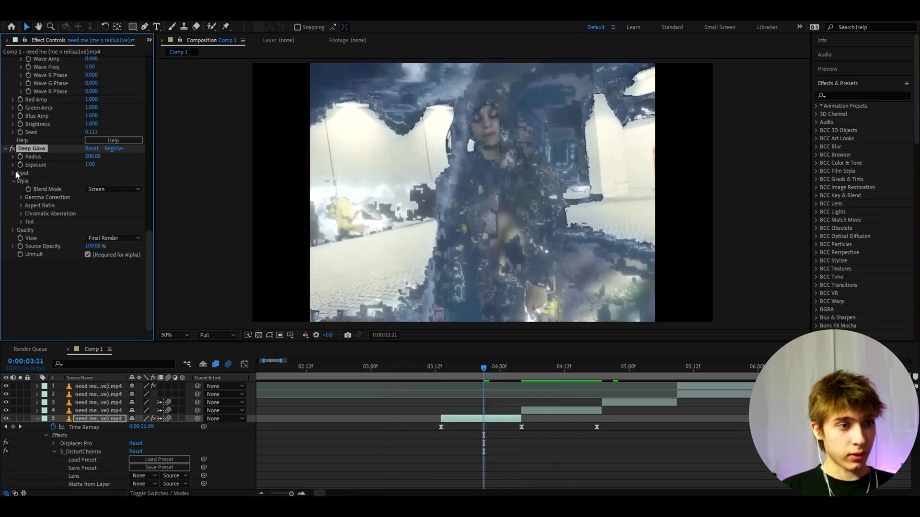
click(13, 174)
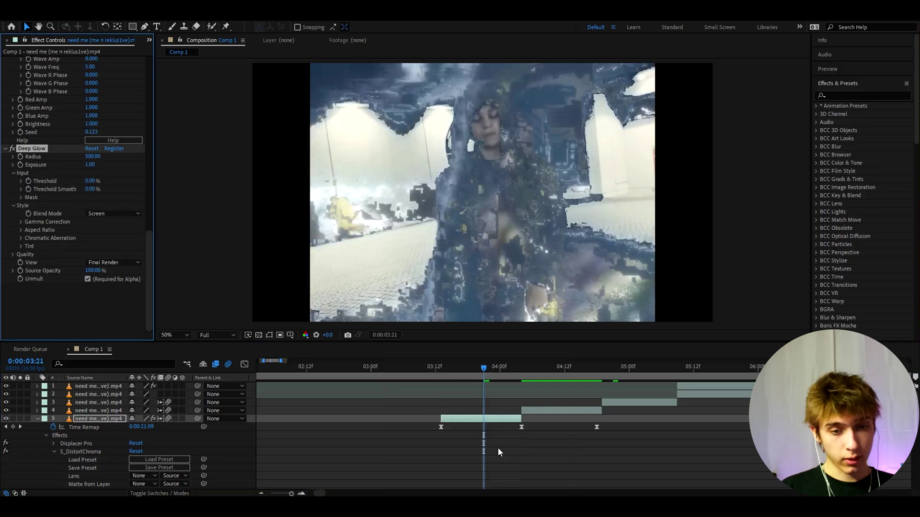
Apply the Noise effect to the duplicated clip with Amount of Noise at 26% and color noise turned off
key(ctrl+space)
text(noi)
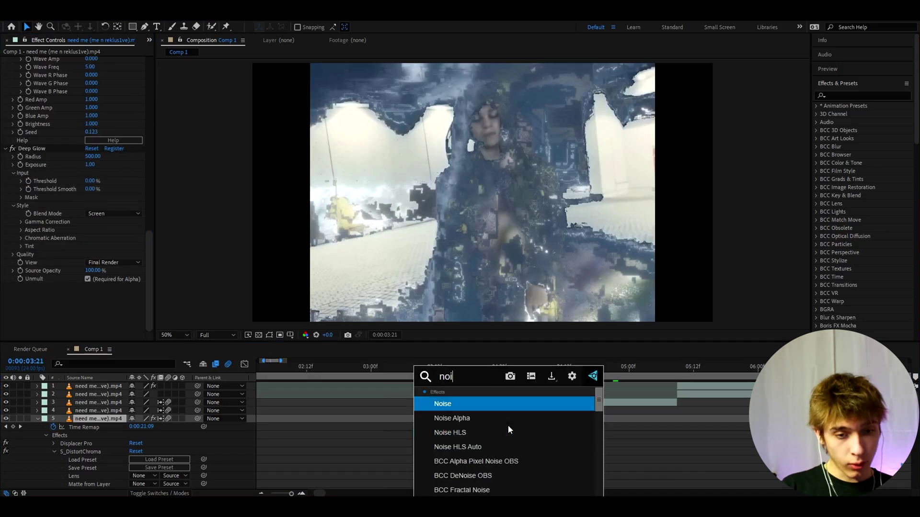
text(se)
click(477, 405)
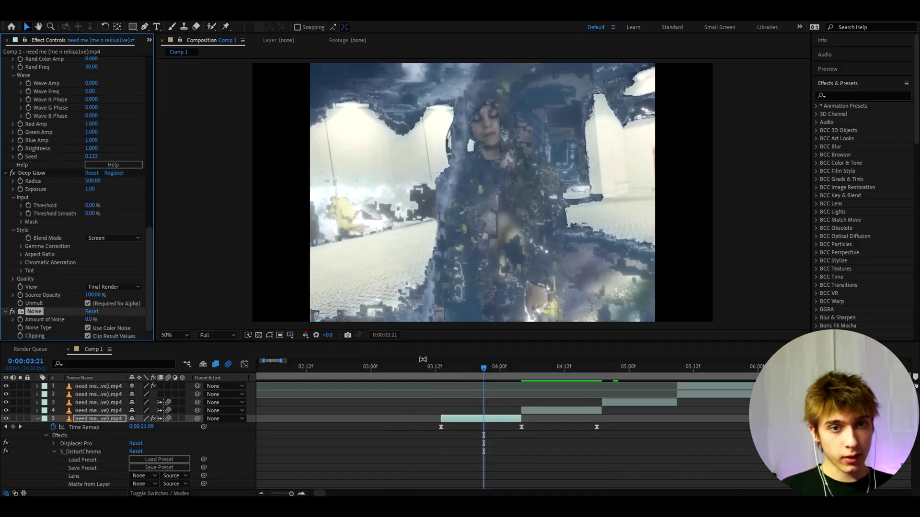
click(90, 319)
text(2)
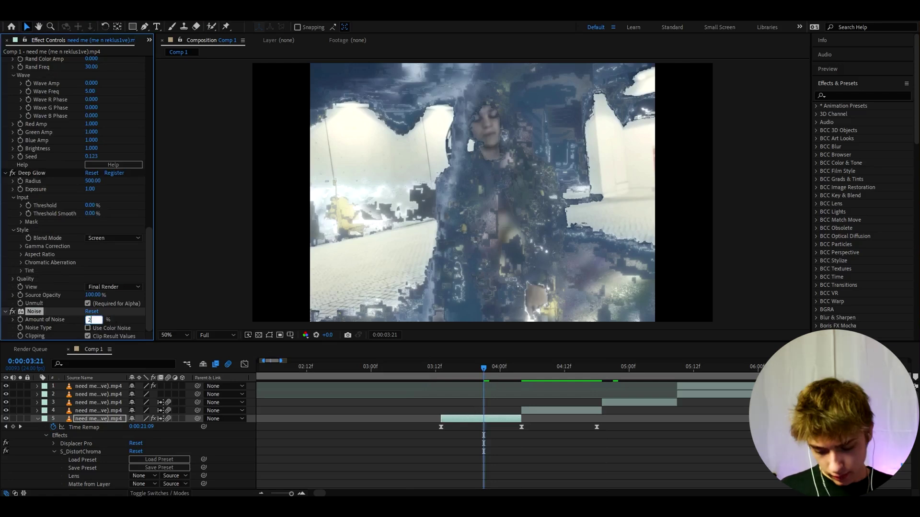
text(6)
drag(486, 370, 505, 369)
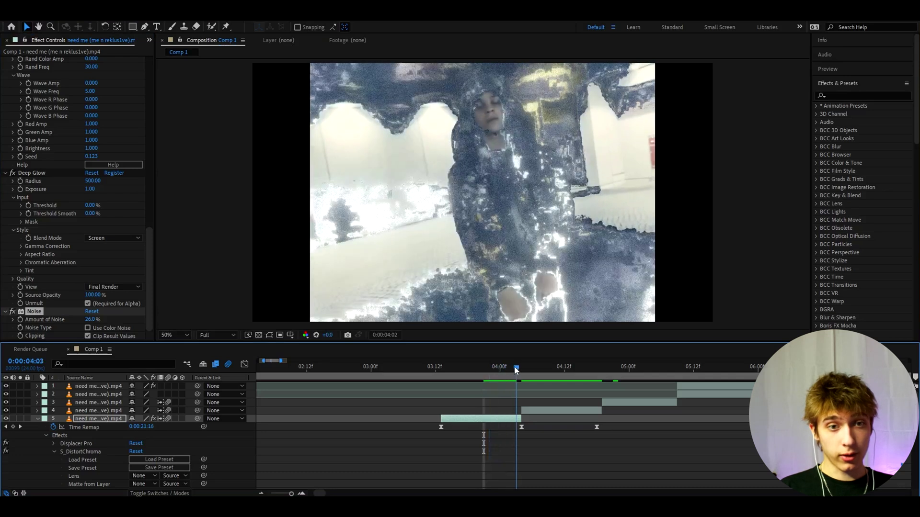
Collapse the duplicated clip's properties and hide the original clip below it to view the effect layer alone
click(37, 419)
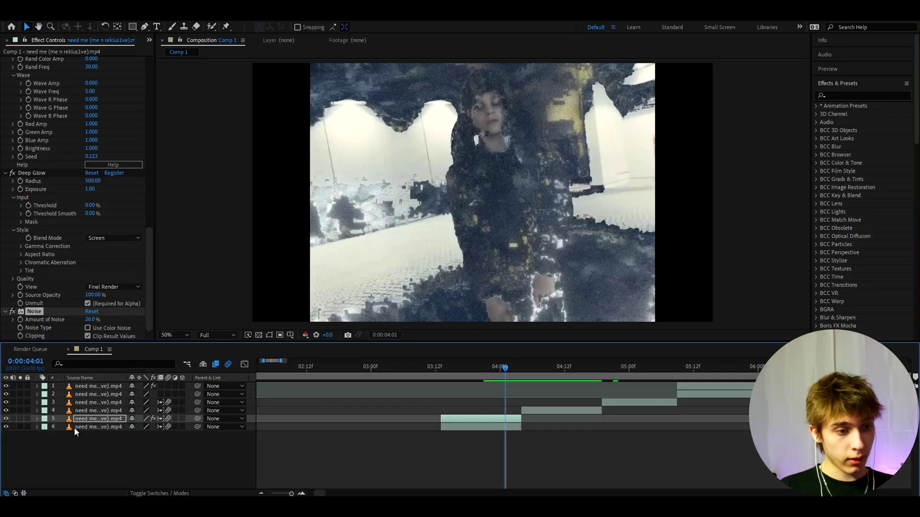
click(74, 427)
click(6, 427)
mouse_move(487, 373)
mouse_down()
mouse_move(455, 376)
mouse_move(485, 375)
mouse_up()
click(481, 419)
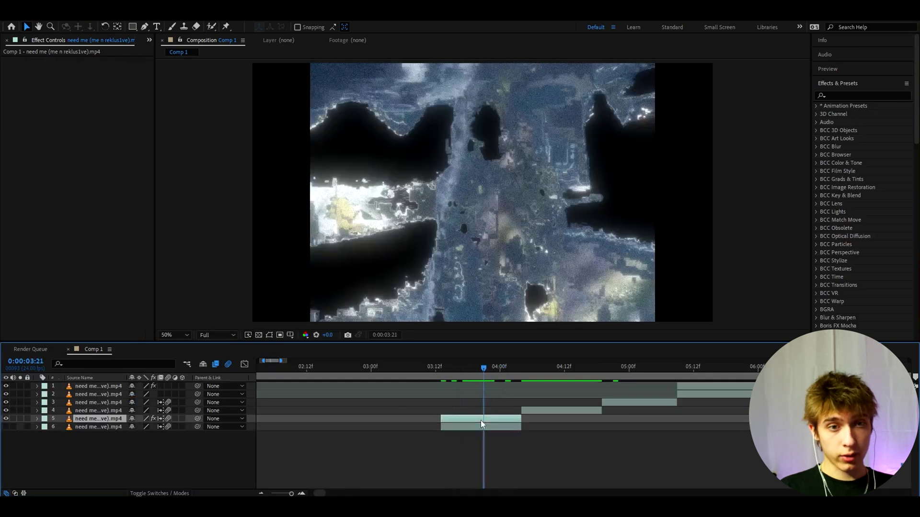
Try Luminance as Displacer Pro's Channel, preview it along the clip, and return the Channel to Hue
scroll(3, 172, down, 2)
scroll(2, 171, up, 2)
click(96, 77)
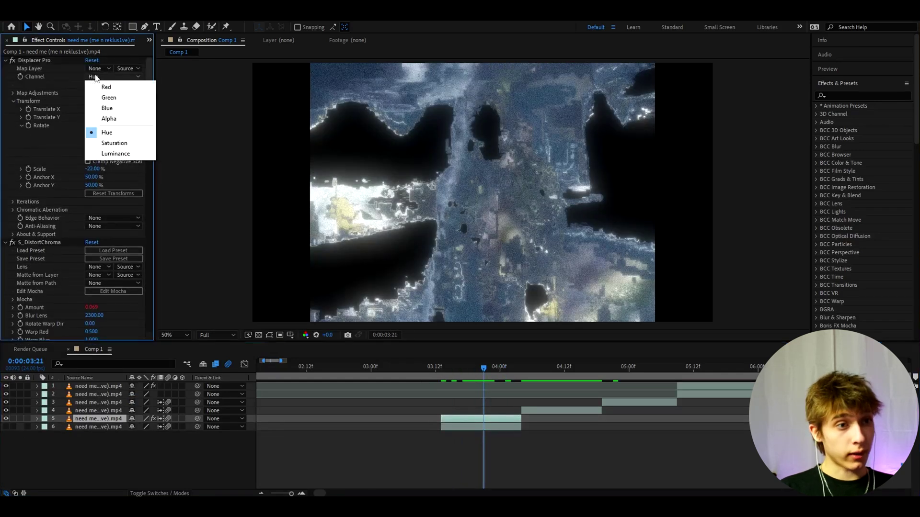
click(115, 153)
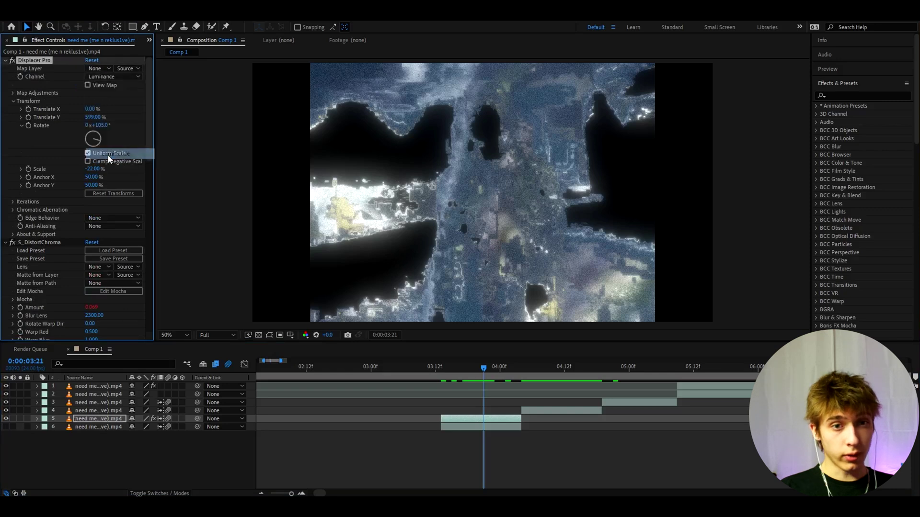
click(446, 373)
drag(445, 373, 507, 367)
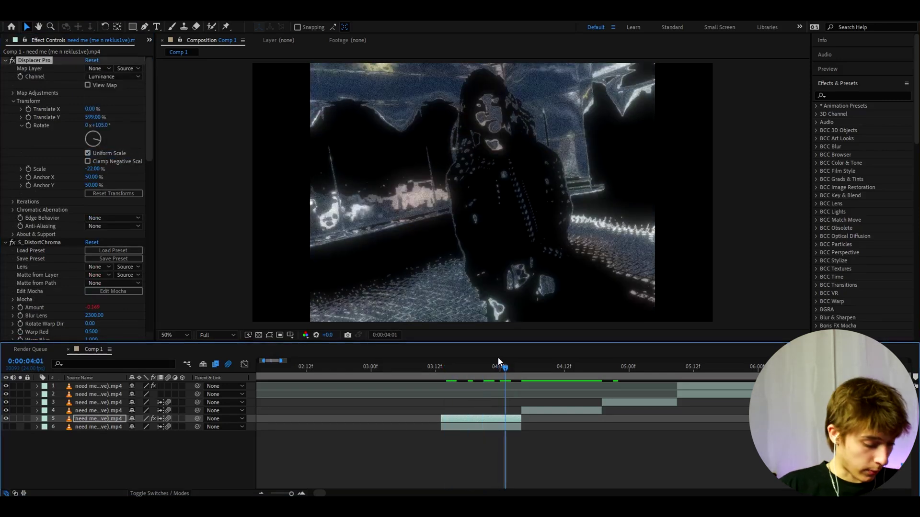
click(115, 77)
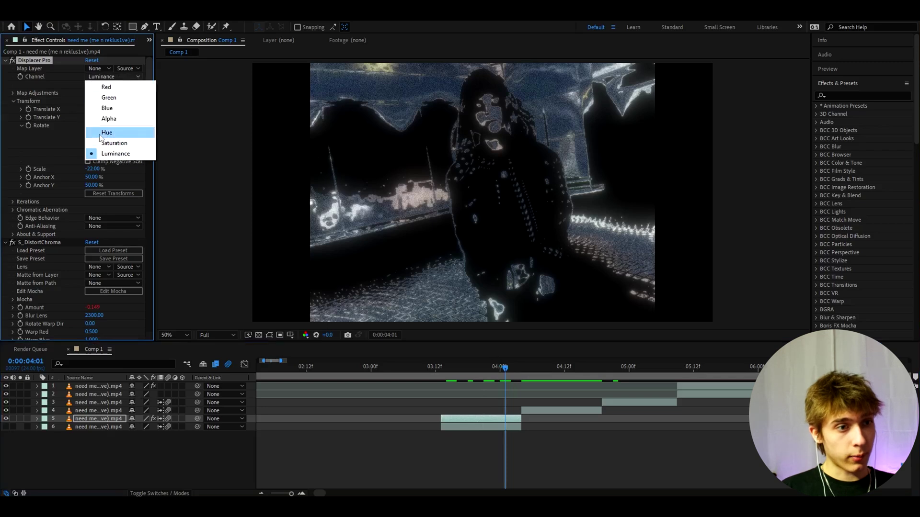
click(114, 132)
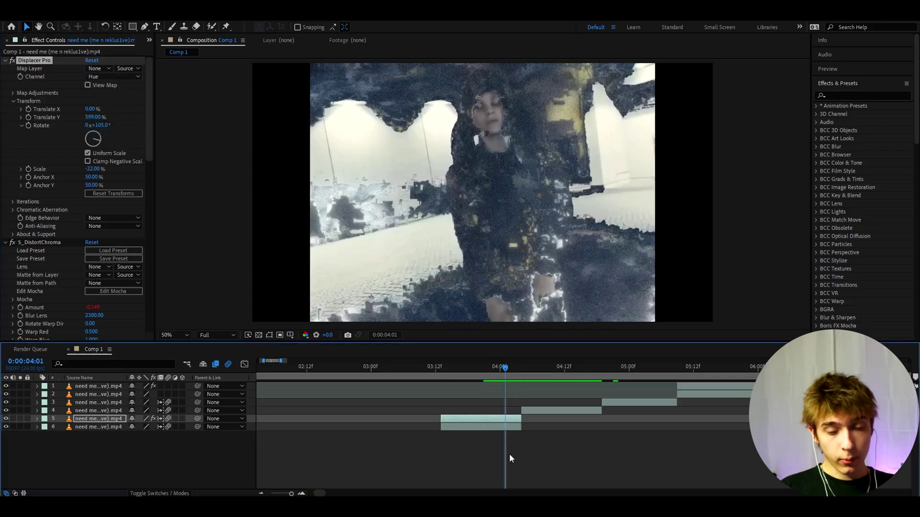
Keyframe the duplicated clip's Opacity at 100% on 0:00:04:01, 0% on 0:00:03:19 and 100% at the clip's start
key(equal)
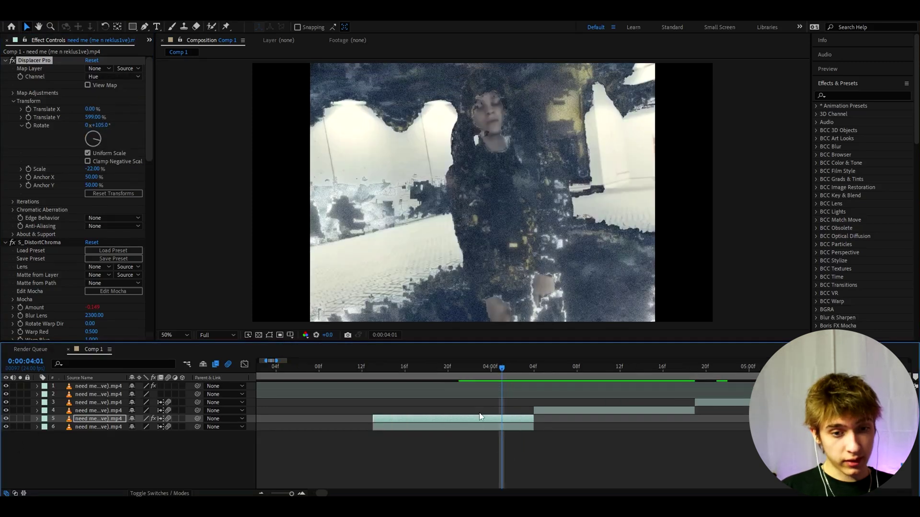
key(t)
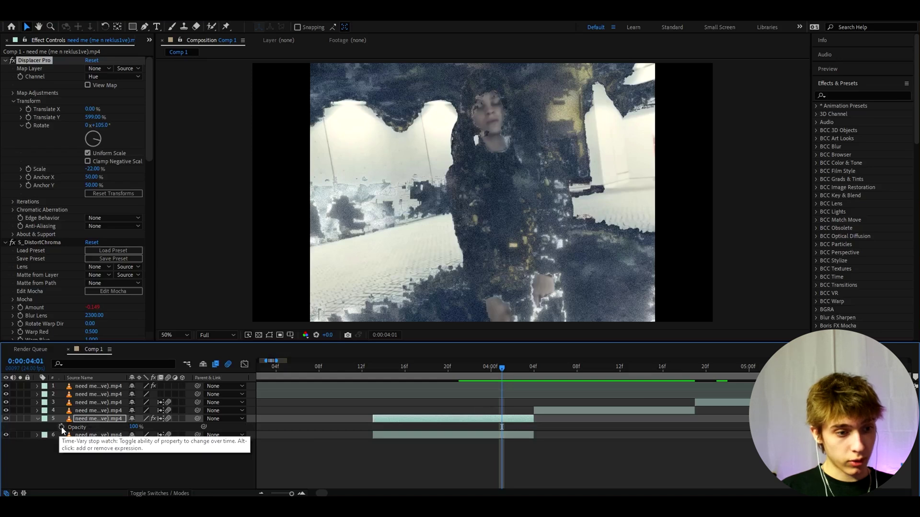
click(72, 427)
click(62, 426)
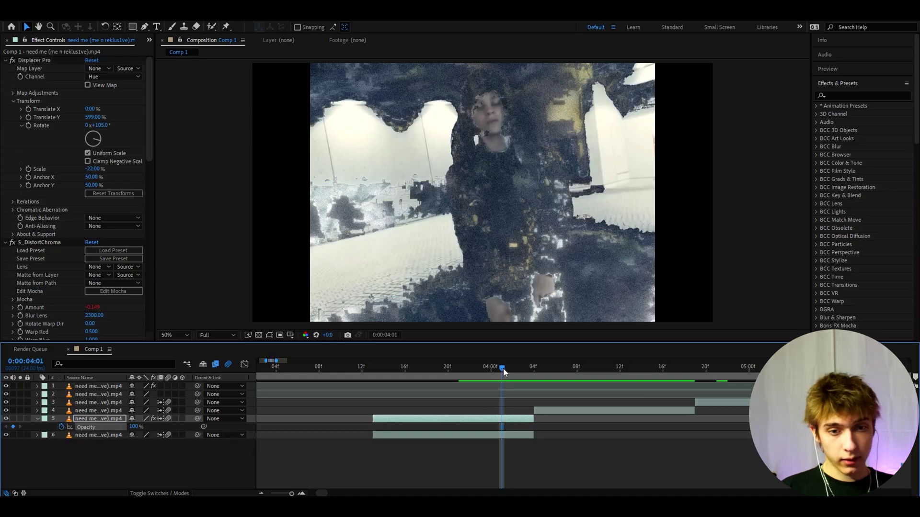
drag(503, 369, 432, 387)
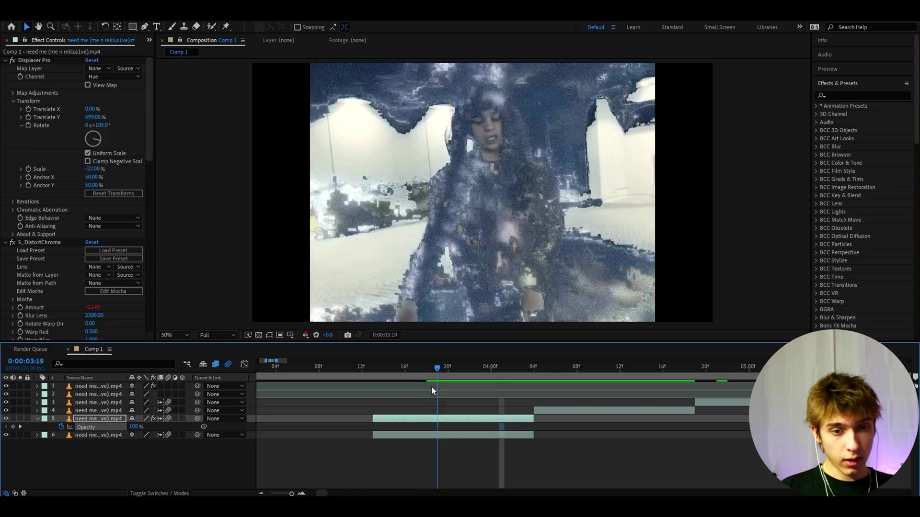
drag(133, 427, 65, 433)
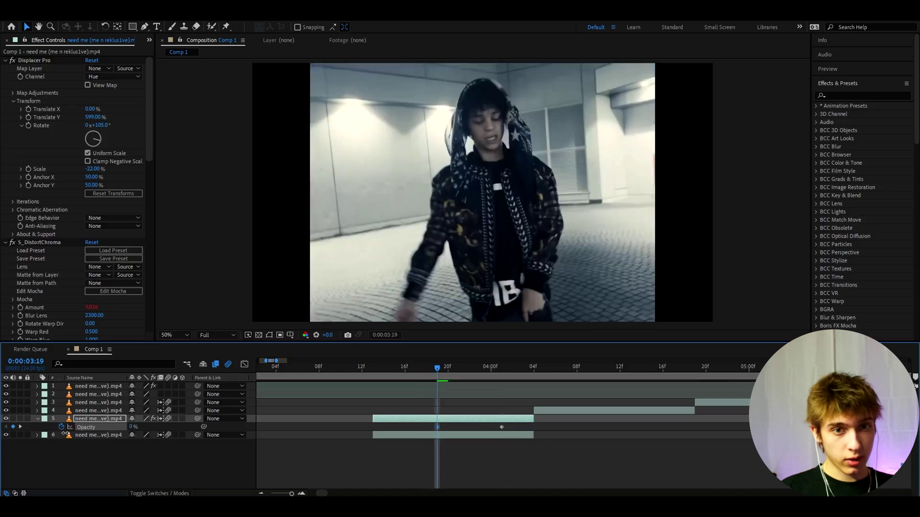
key(i)
drag(135, 427, 227, 427)
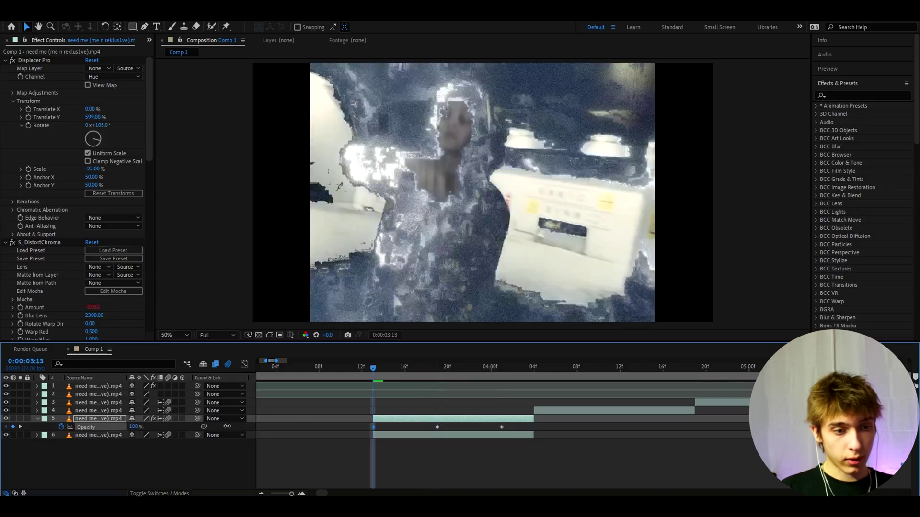
Move the 0% Opacity keyframe to 0:00:03:17, and ease all three keyframes with a curve that rises steeply after the dip
drag(517, 433, 361, 425)
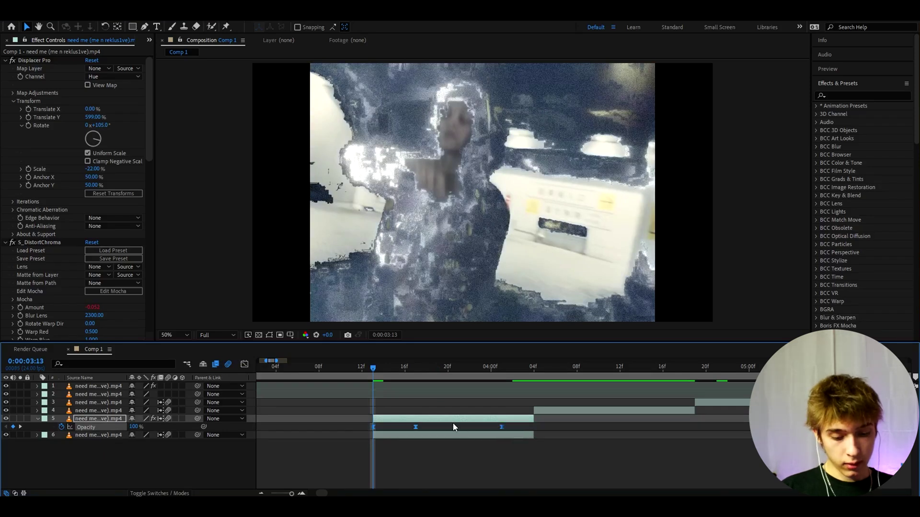
click(244, 365)
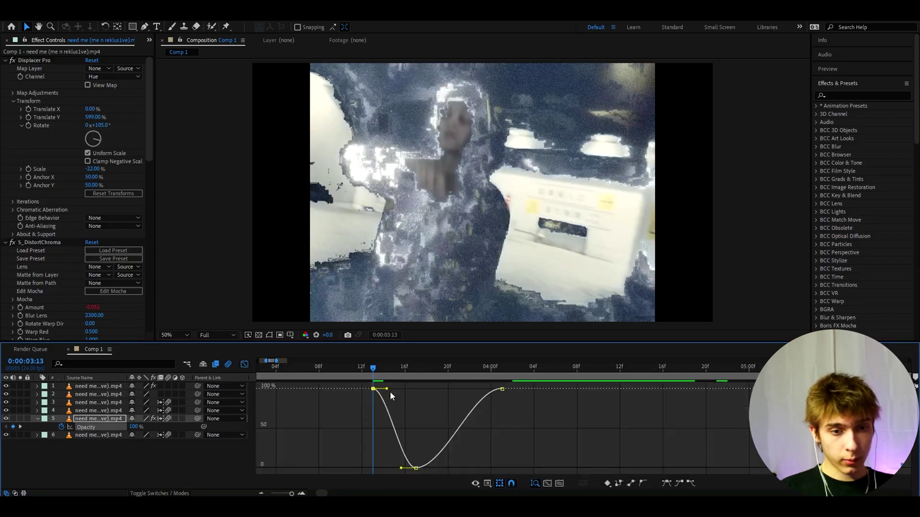
drag(387, 389, 393, 392)
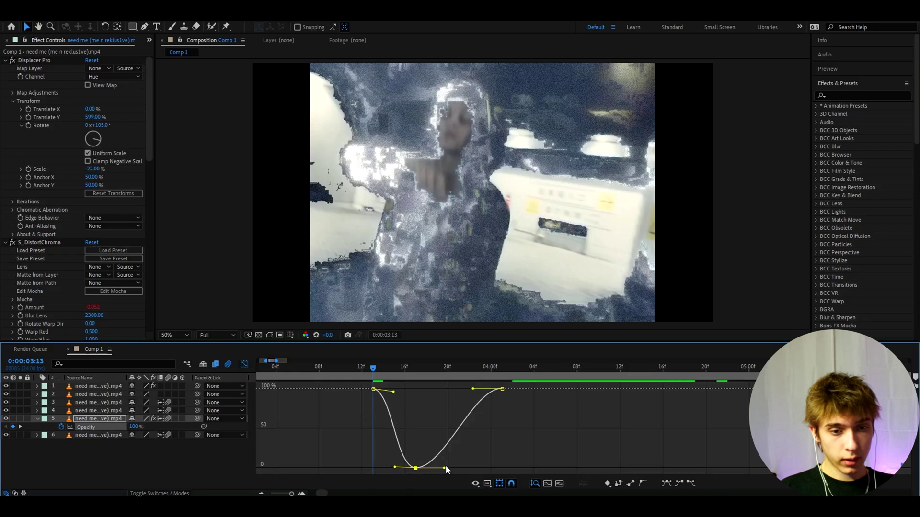
drag(394, 376, 501, 372)
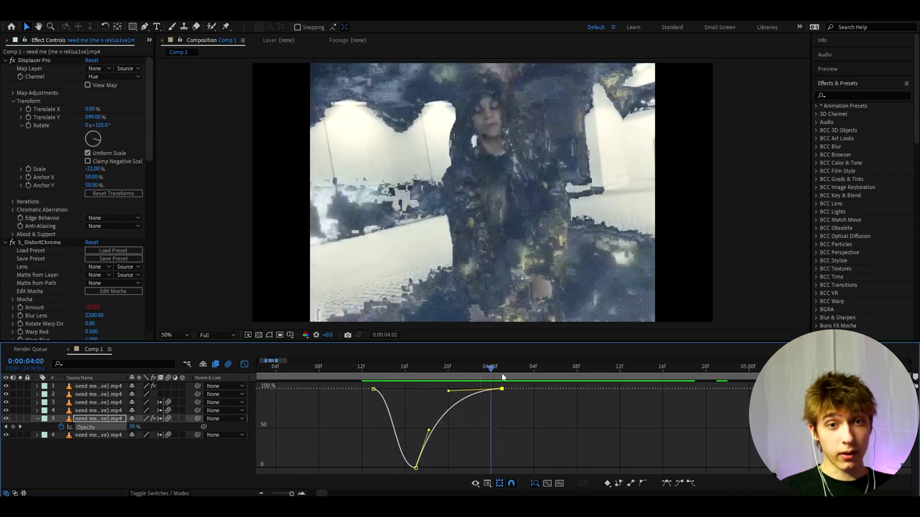
click(244, 364)
click(531, 444)
Save all effects on the duplicated clip as the animation preset "Trippy Morphing Effect V2" in the User Presets folder
click(485, 419)
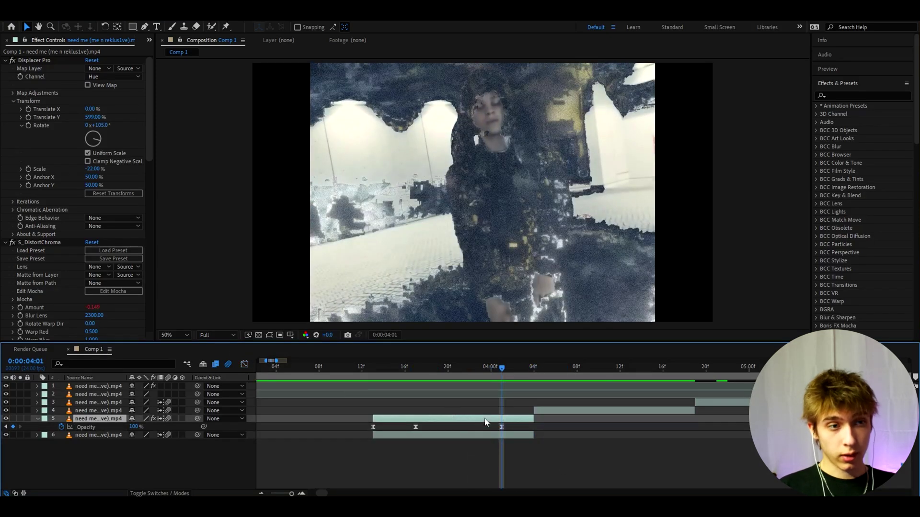
click(30, 61)
key(ctrl+a)
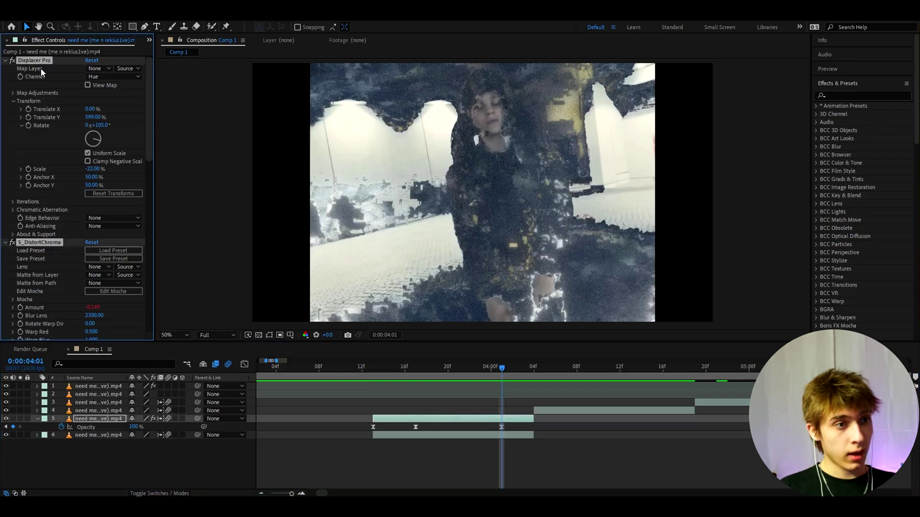
click(125, 15)
click(132, 27)
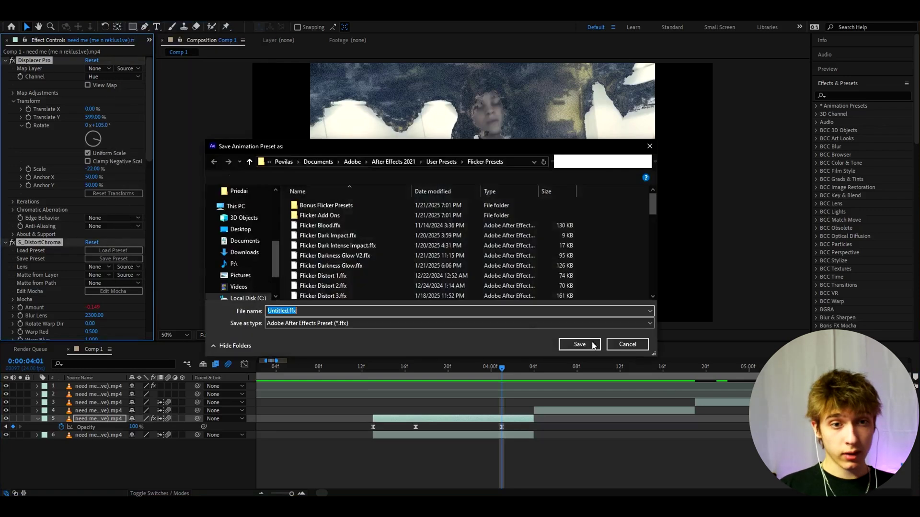
click(467, 162)
text(Tr)
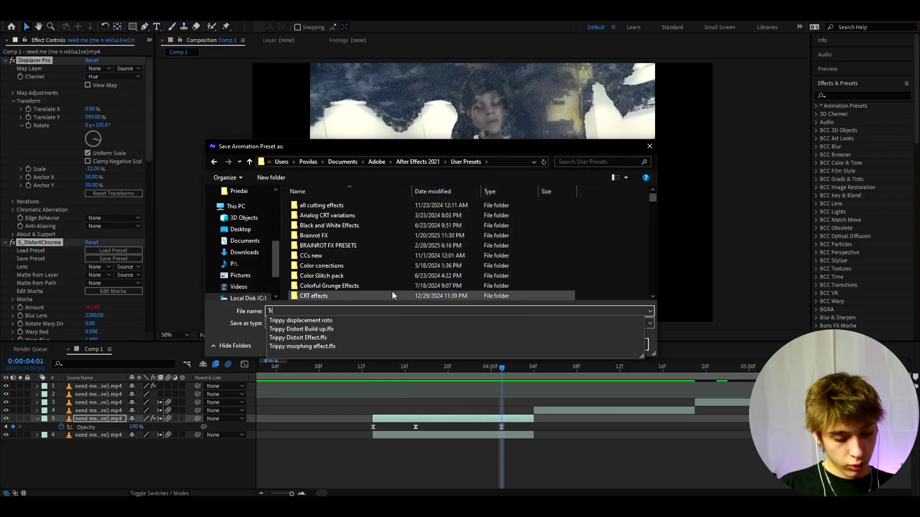
text(ippy Morphing Effec)
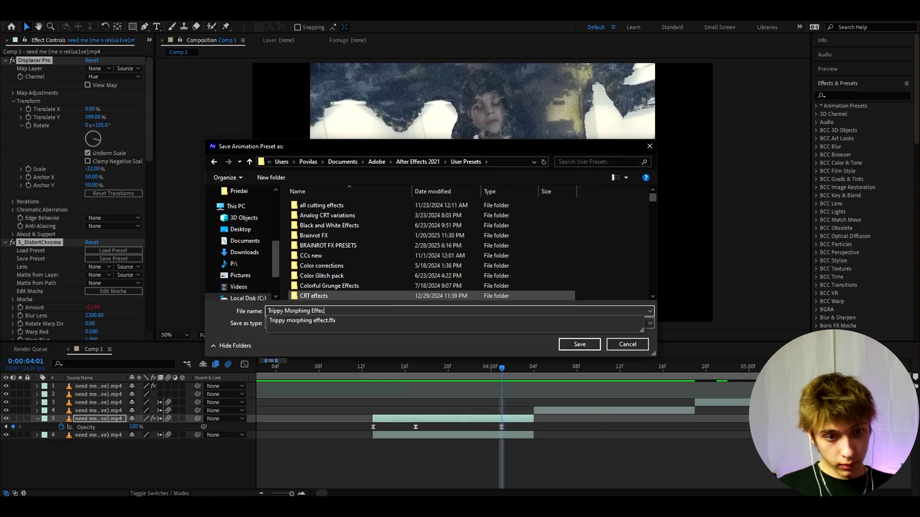
text(t V2)
click(575, 344)
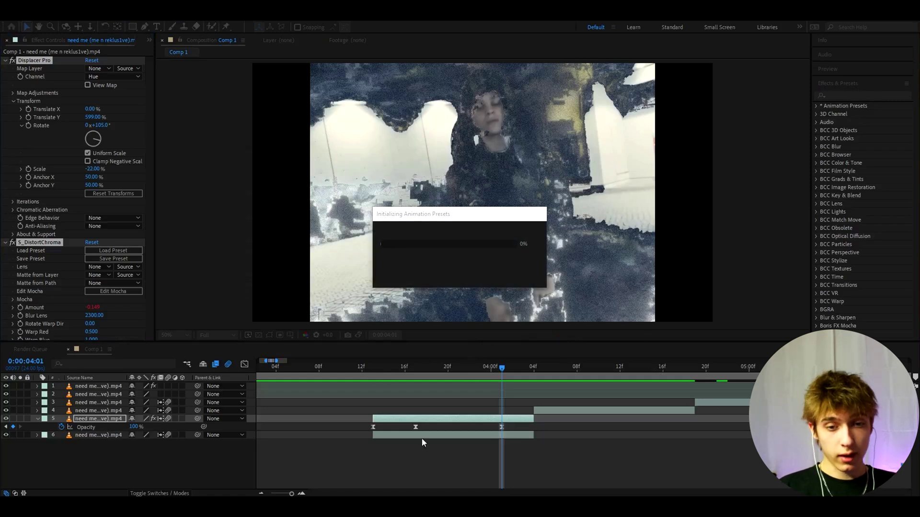
Apply the animation preset "Trippy Morphing Effect V2" to the clip on layer 4, with the current time at 0:00:04:07
drag(552, 377, 567, 378)
click(571, 412)
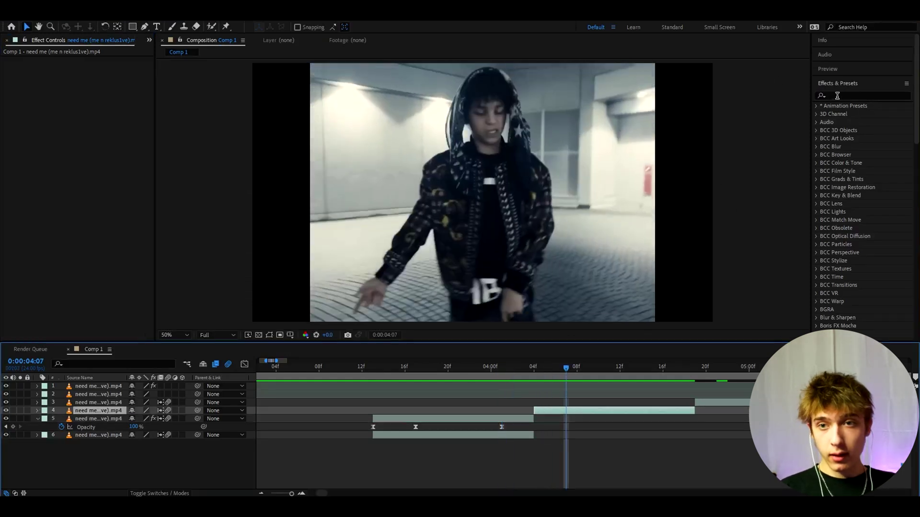
click(836, 96)
text(tripp)
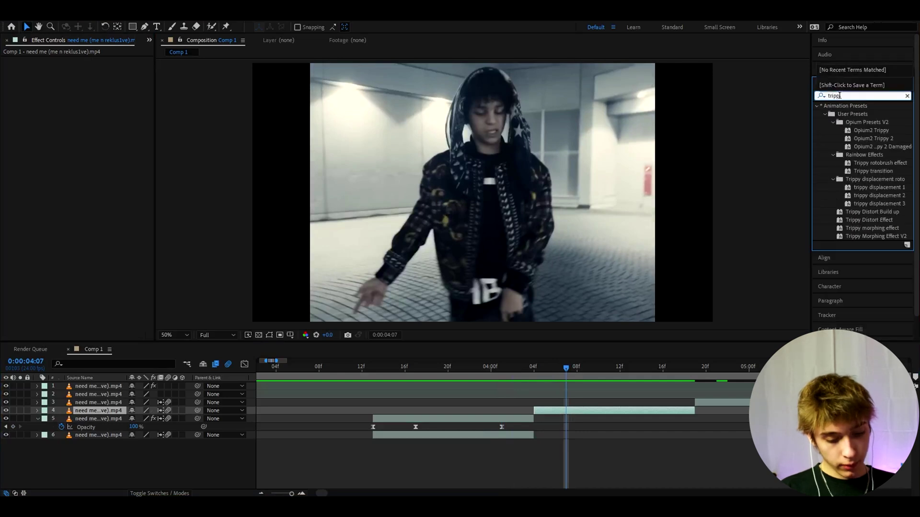
text(y m)
drag(876, 130, 586, 412)
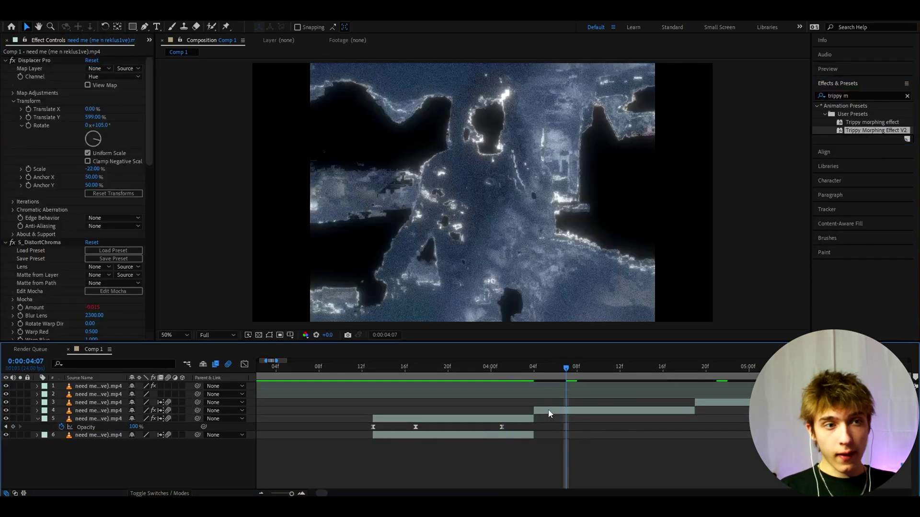
Set Displacer Pro's Channel to Luminance and Translate Y to 0% on the layer 4 clip, and preview it
click(91, 77)
click(103, 154)
click(91, 118)
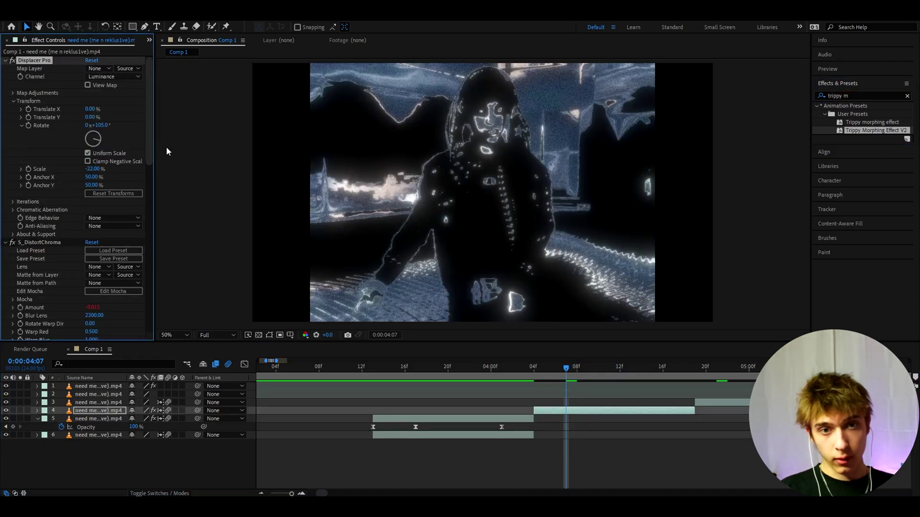
key(space)
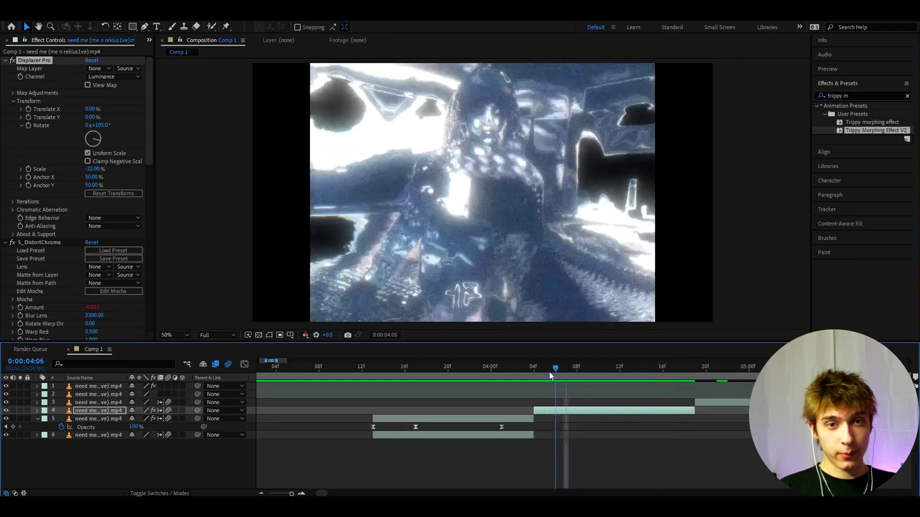
Duplicate the clip on layer 3 and apply "Trippy Morphing Effect V2" to the upper copy at 0:00:05:00
drag(549, 372, 750, 382)
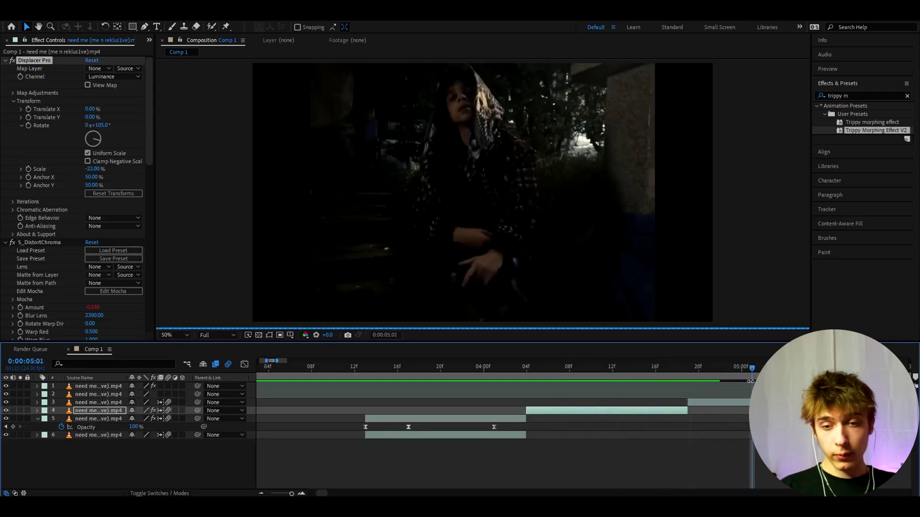
scroll(750, 381, up, 1)
click(651, 404)
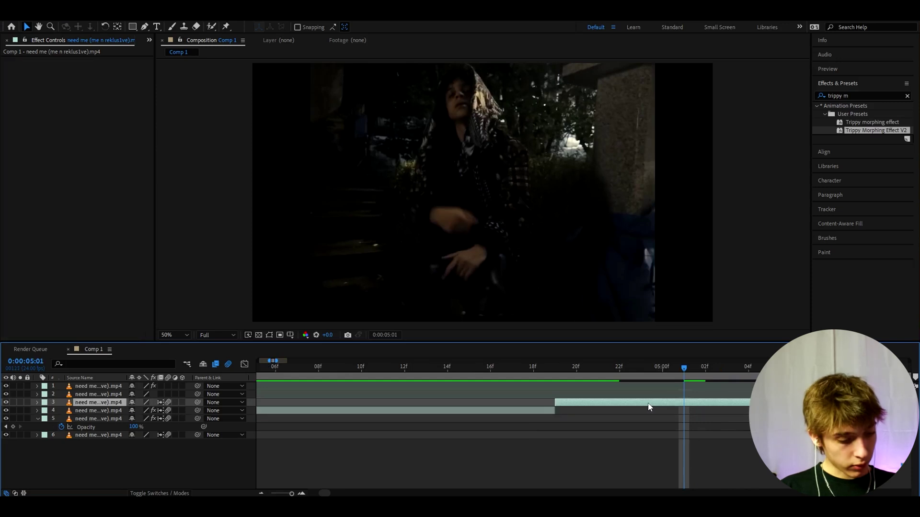
key(ctrl+d)
key(Page_Up)
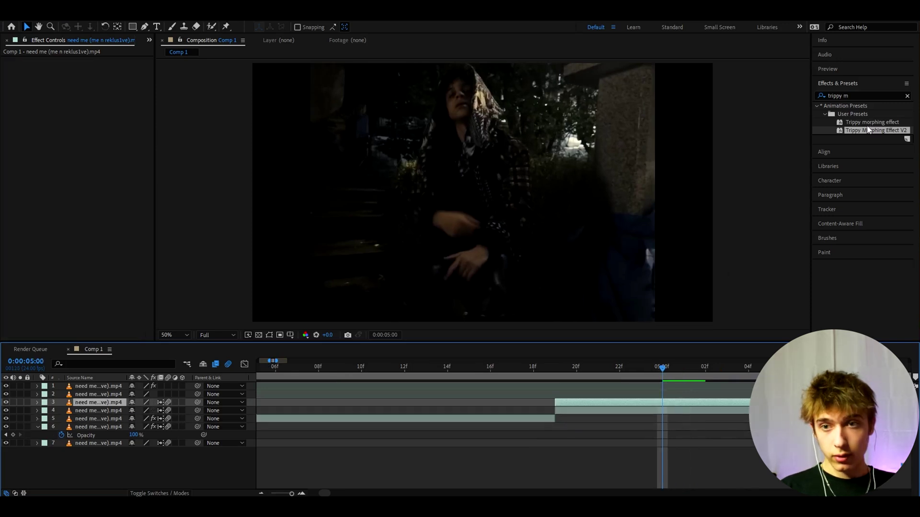
drag(875, 130, 657, 400)
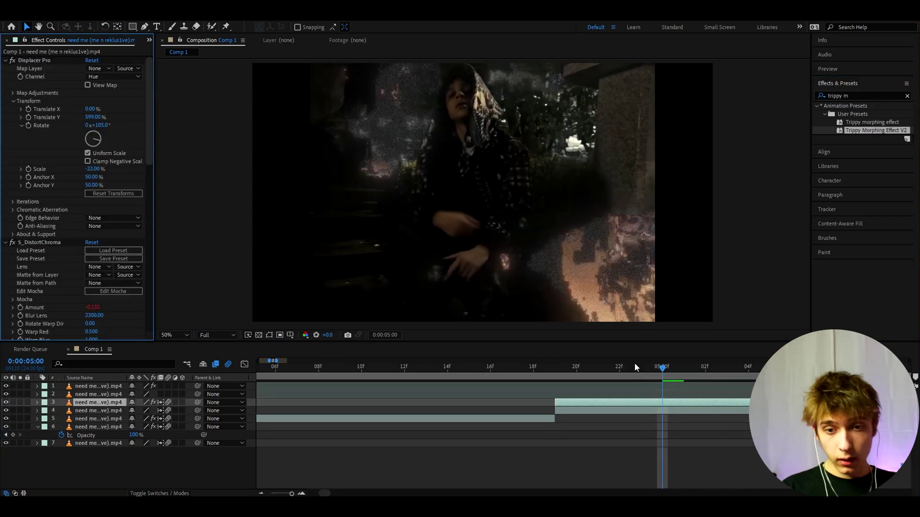
Set the upper copy's Displacer Pro to Translate X 4%, Translate Y 106% and Rotate 0°, viewed at 0:00:04:19
key(Page_Up)
click(562, 374)
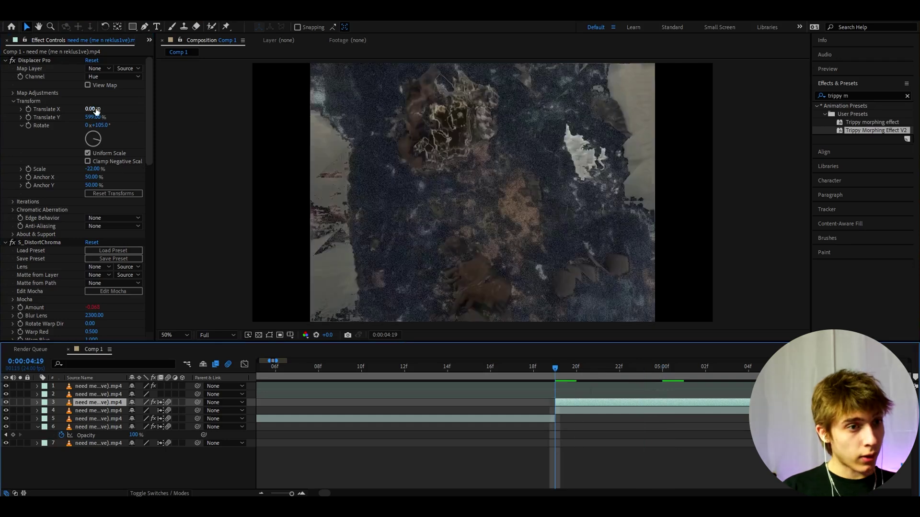
click(90, 110)
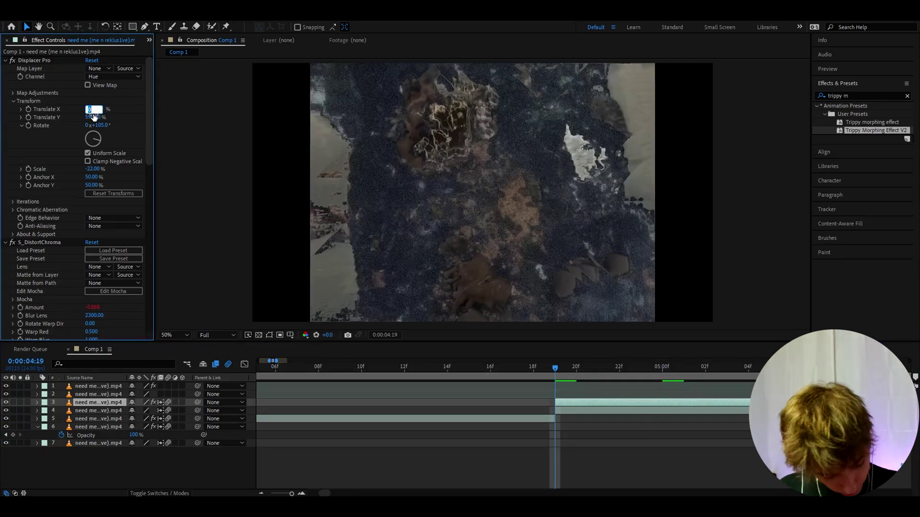
text(4)
key(Tab)
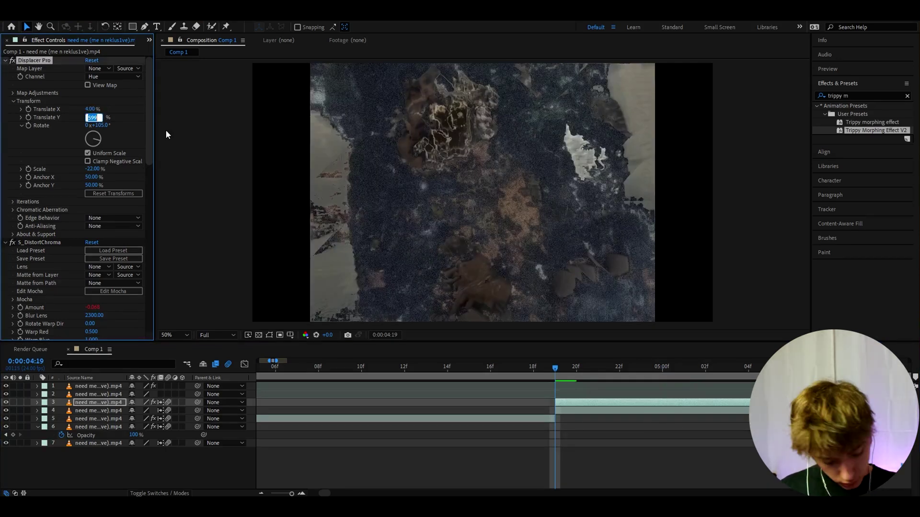
text(106)
click(101, 125)
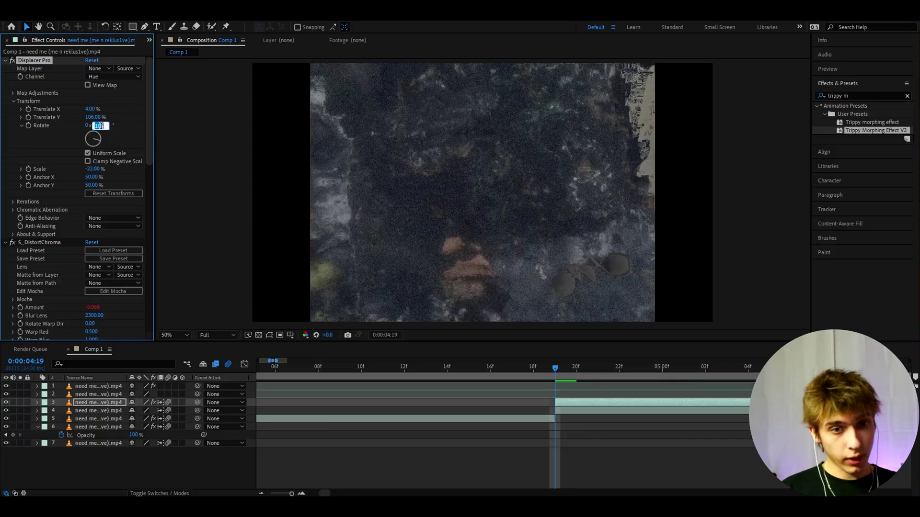
text(0)
key(Return)
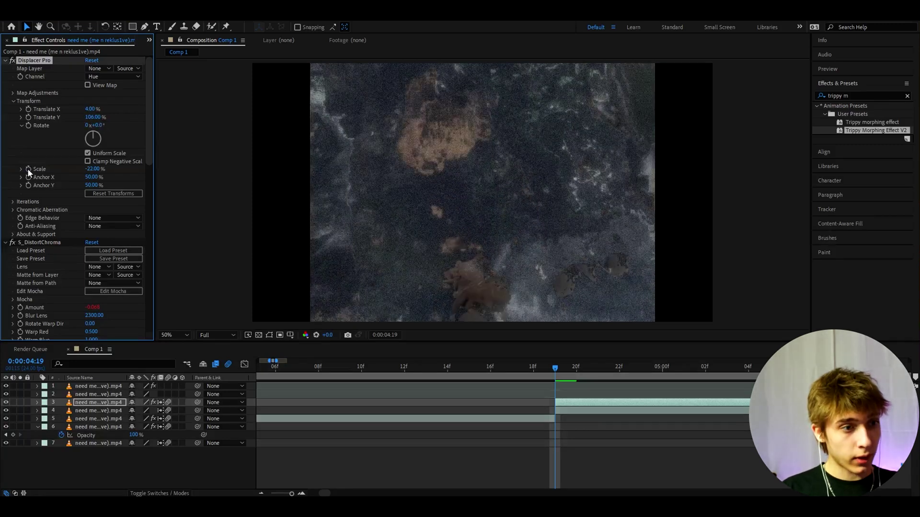
Keyframe Displacer Pro's Scale from -22% at 0:00:04:19 to 110% at 0:00:05:08, and preview the animated clip
click(28, 169)
drag(557, 367, 752, 376)
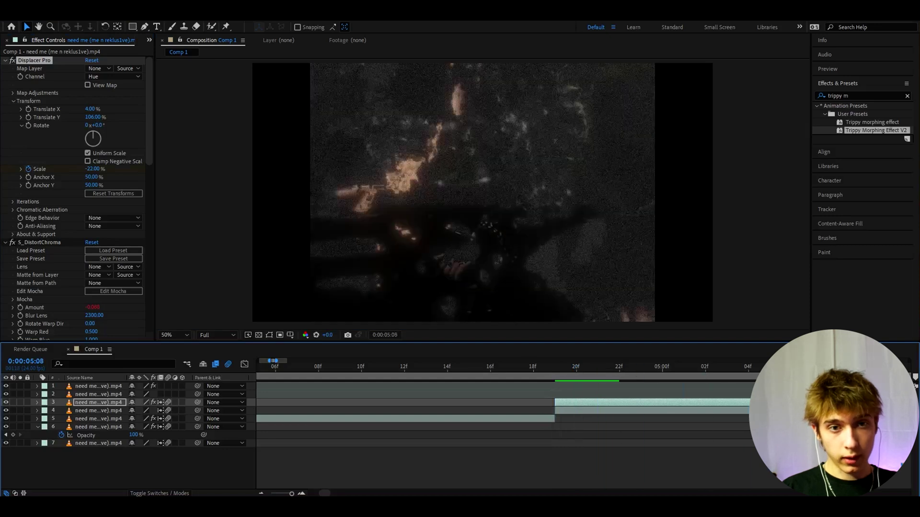
click(94, 169)
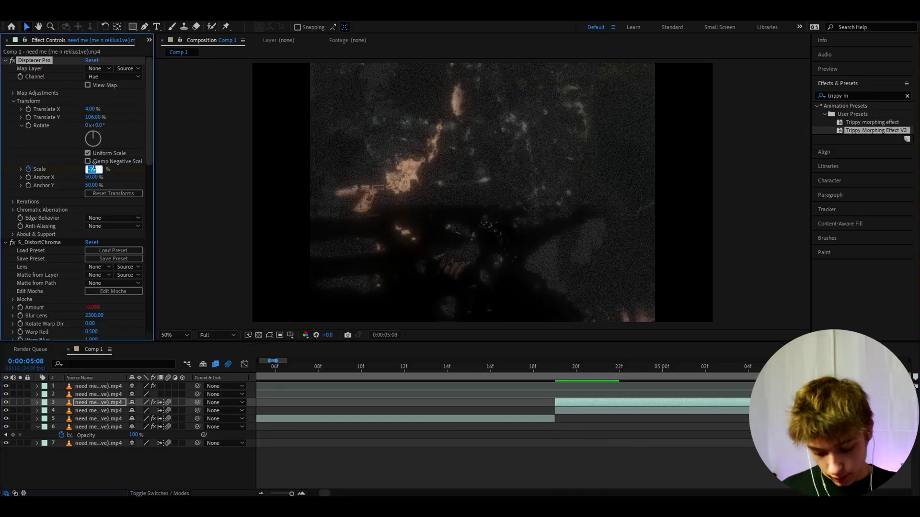
text(110)
key(Return)
key(Page_Up)
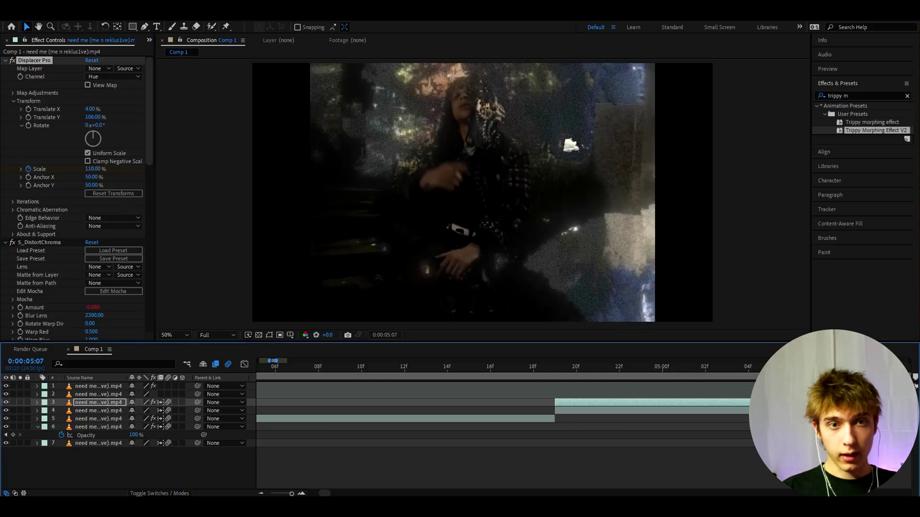
drag(708, 370, 560, 375)
key(space)
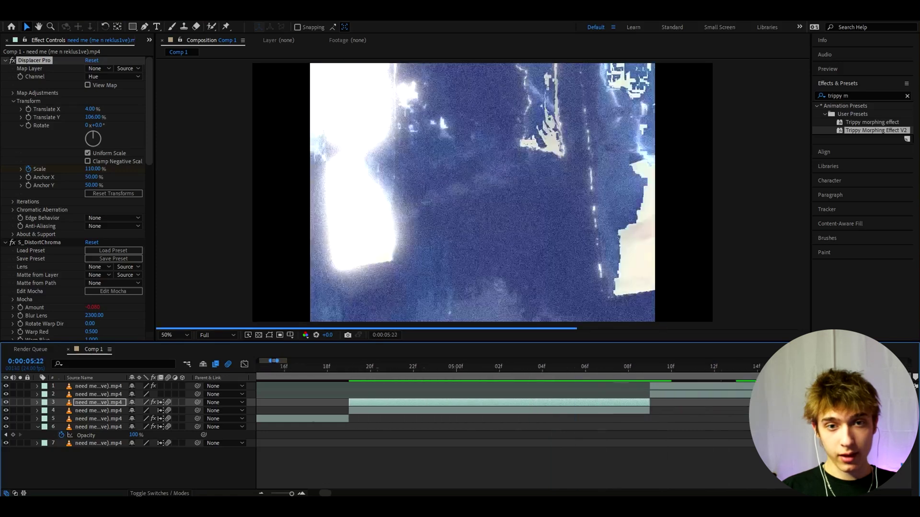
Examine the Displacer Pro transform values of the clip on layer 1 at its start, 0:00:05:09
click(584, 367)
click(595, 386)
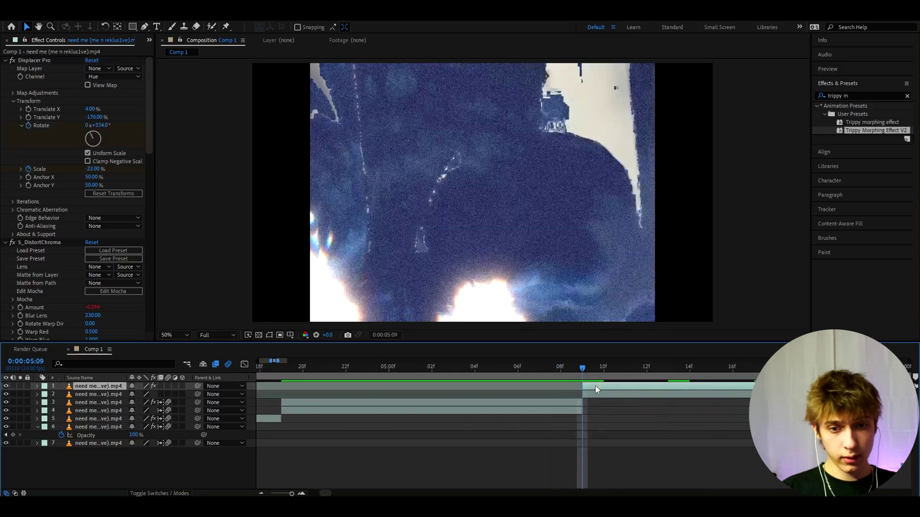
alt+scroll(396, 415, down, 2)
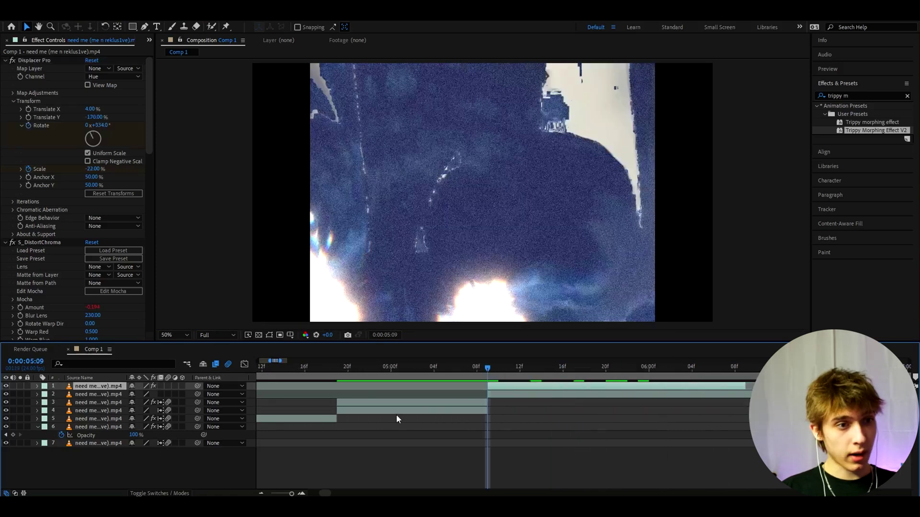
click(461, 404)
click(522, 387)
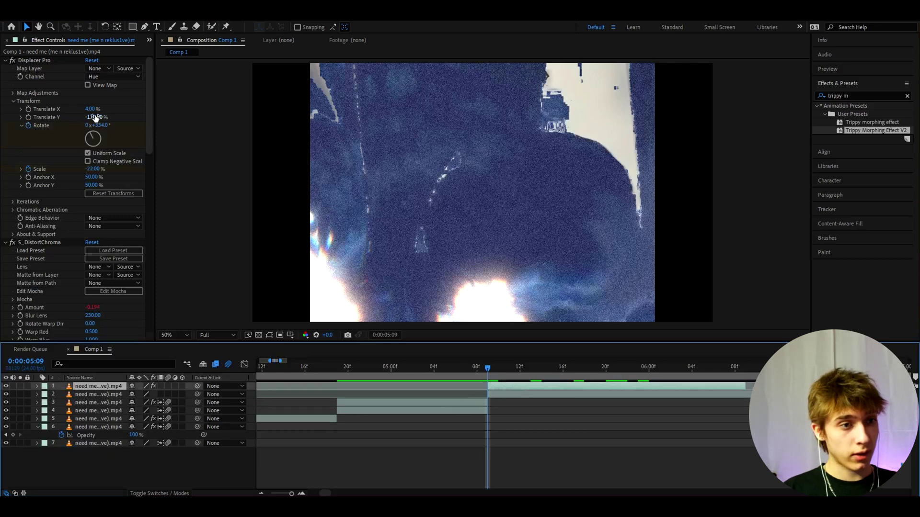
click(93, 118)
click(115, 113)
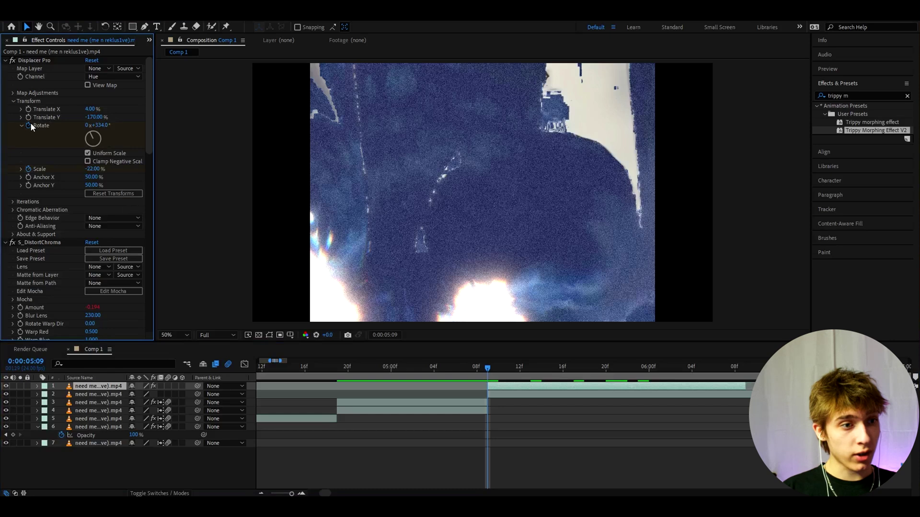
Reveal layer 1's Rotate and Scale keyframes, play the clip from 0:00:05:09, and inspect the end keyframes at 0:00:06:15
key(u)
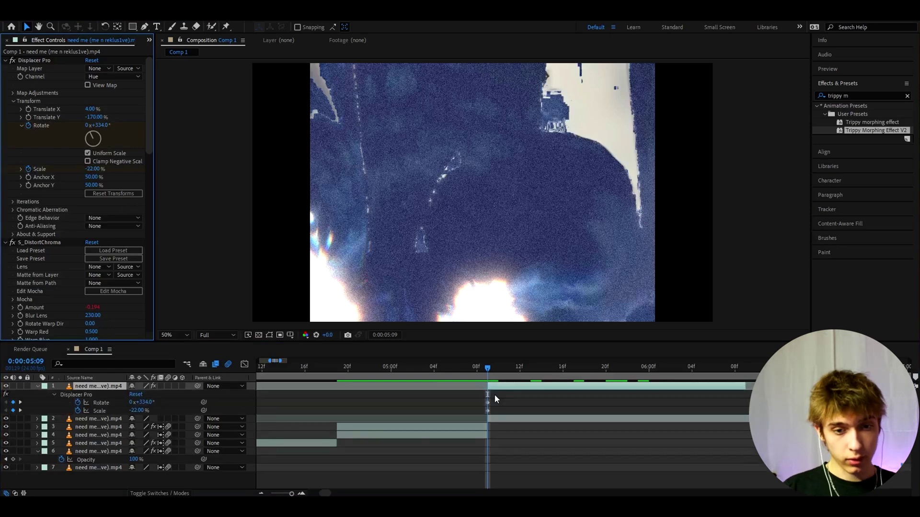
key(equal)
click(485, 374)
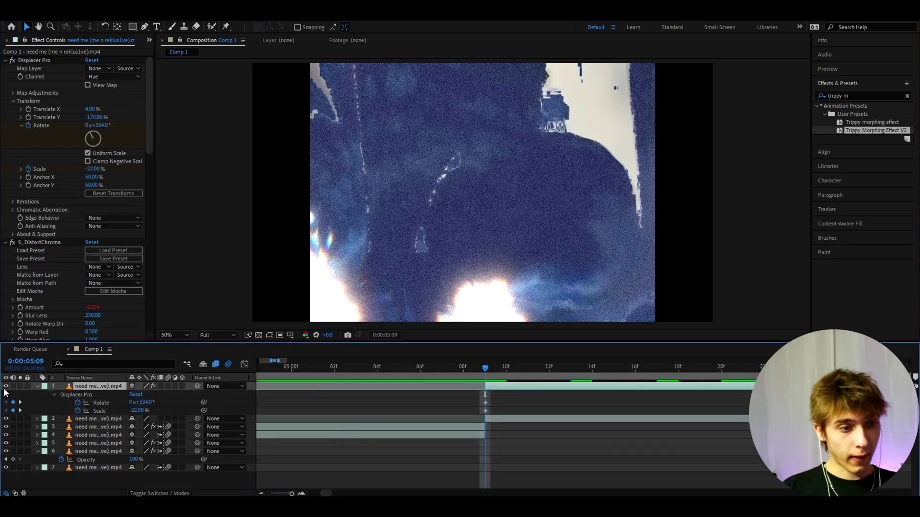
key(space)
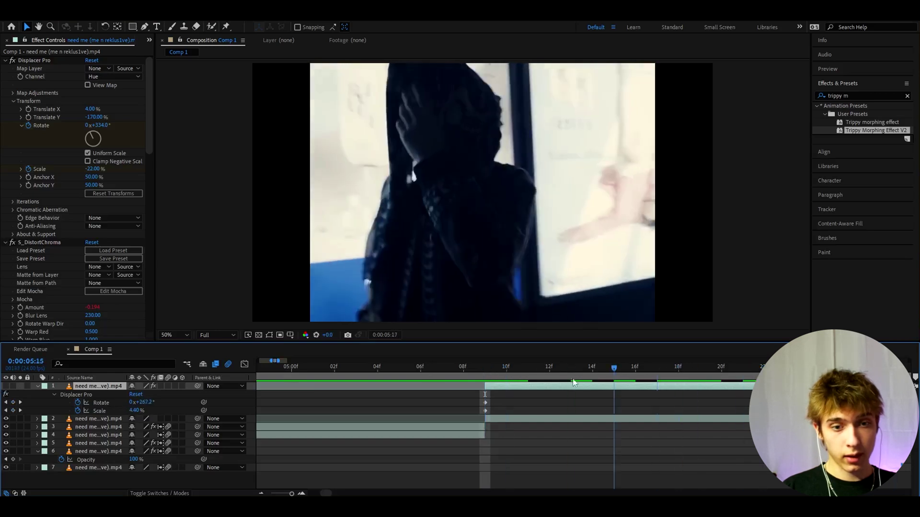
key(space)
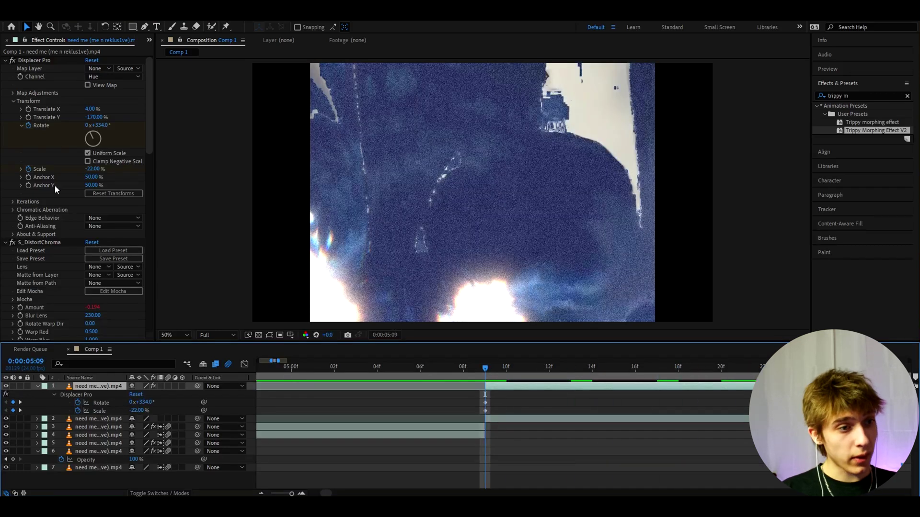
drag(475, 399, 586, 385)
key(minus)
key(minus)
click(430, 398)
key(space)
click(586, 402)
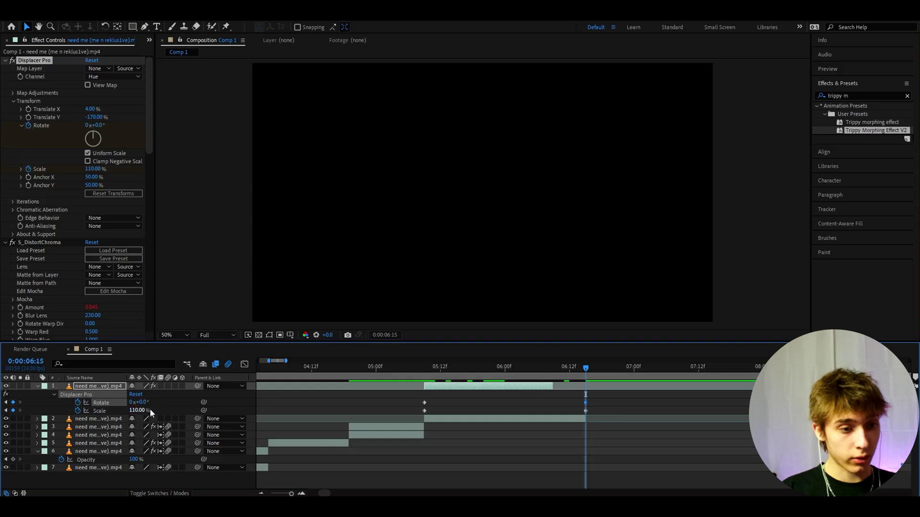
drag(417, 369, 441, 393)
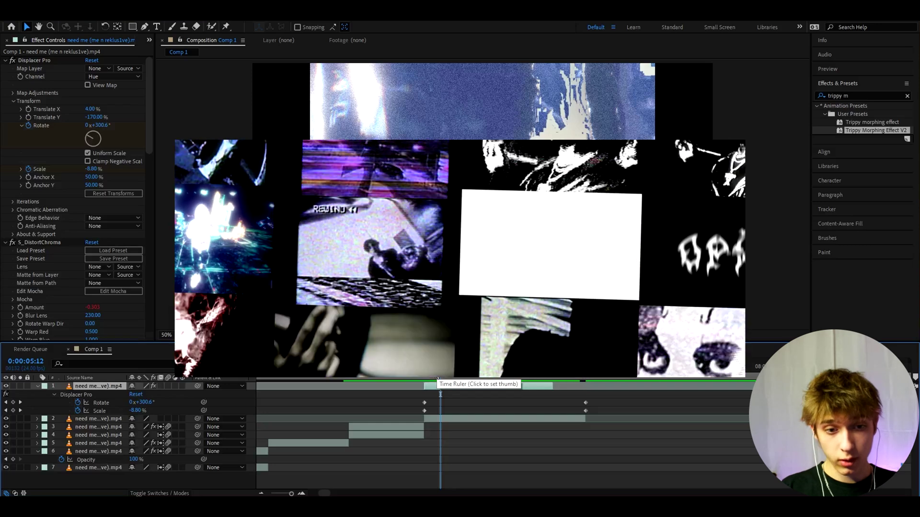
drag(440, 394, 520, 370)
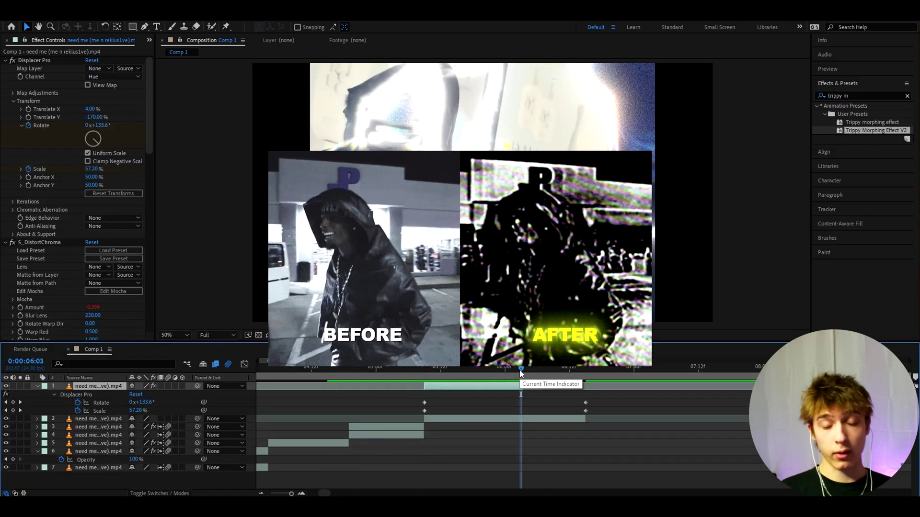
mouse_move(520, 371)
mouse_down()
mouse_move(558, 371)
mouse_move(527, 372)
mouse_up()
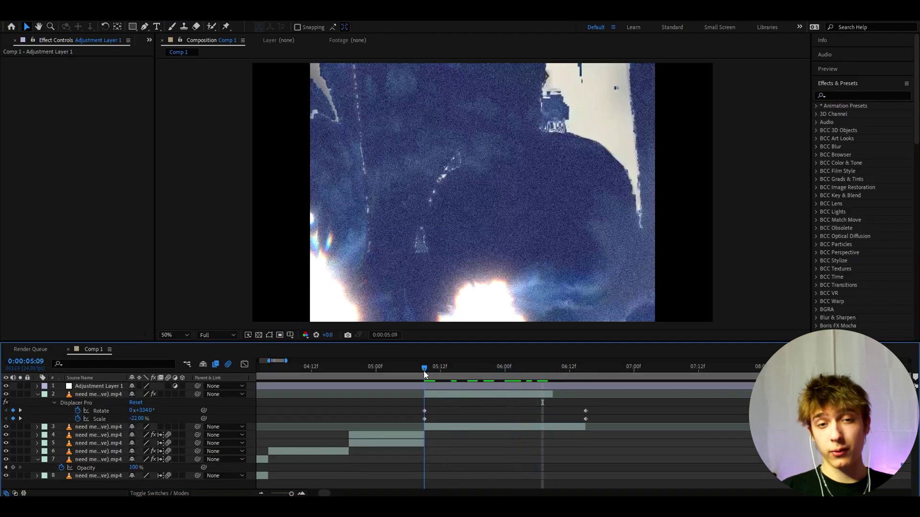
drag(423, 371, 450, 371)
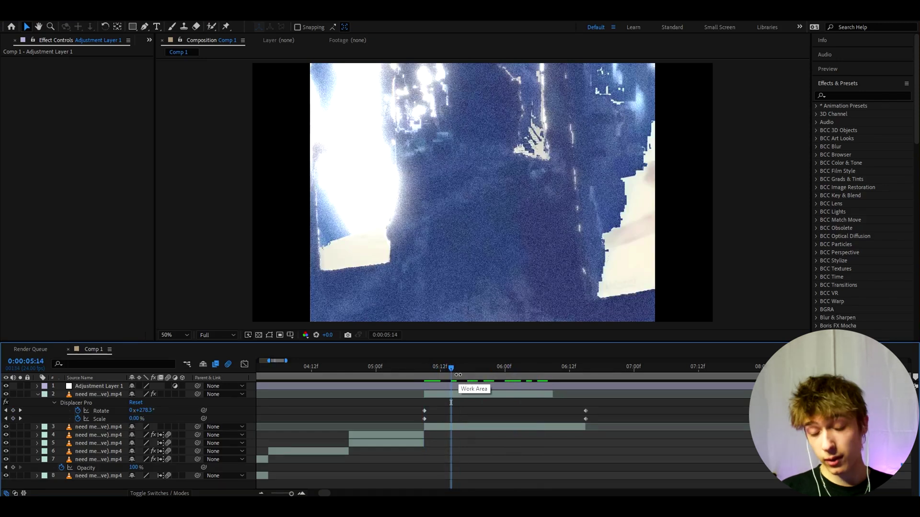